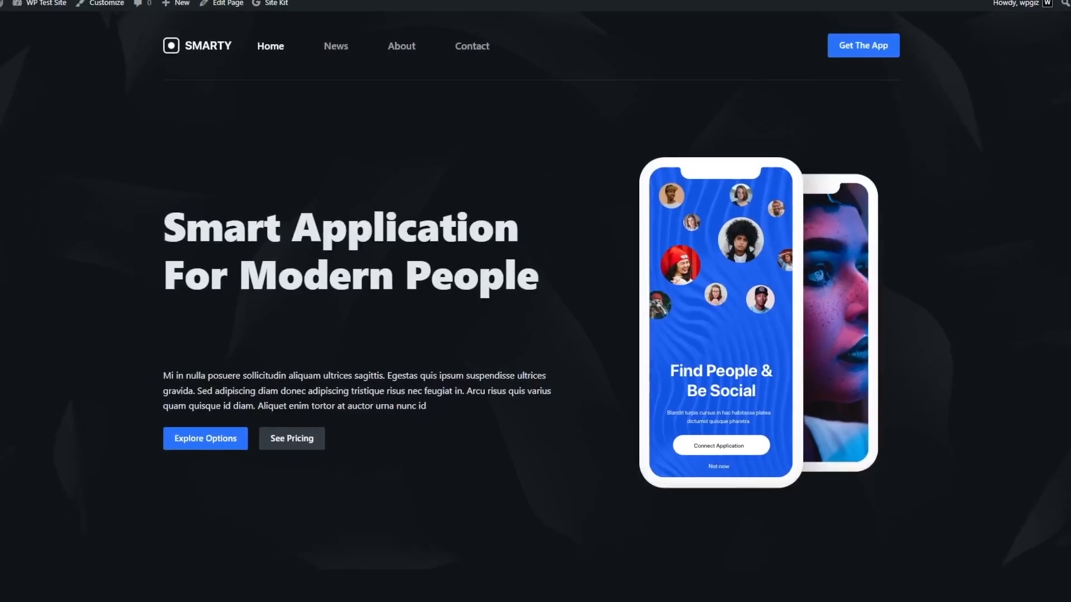
Step: Go from the live site to the WordPress dashboard and open the page for adding plugins
mouse_move(1069, 33)
mouse_down()
mouse_move(1070, 202)
mouse_move(1069, 42)
mouse_up()
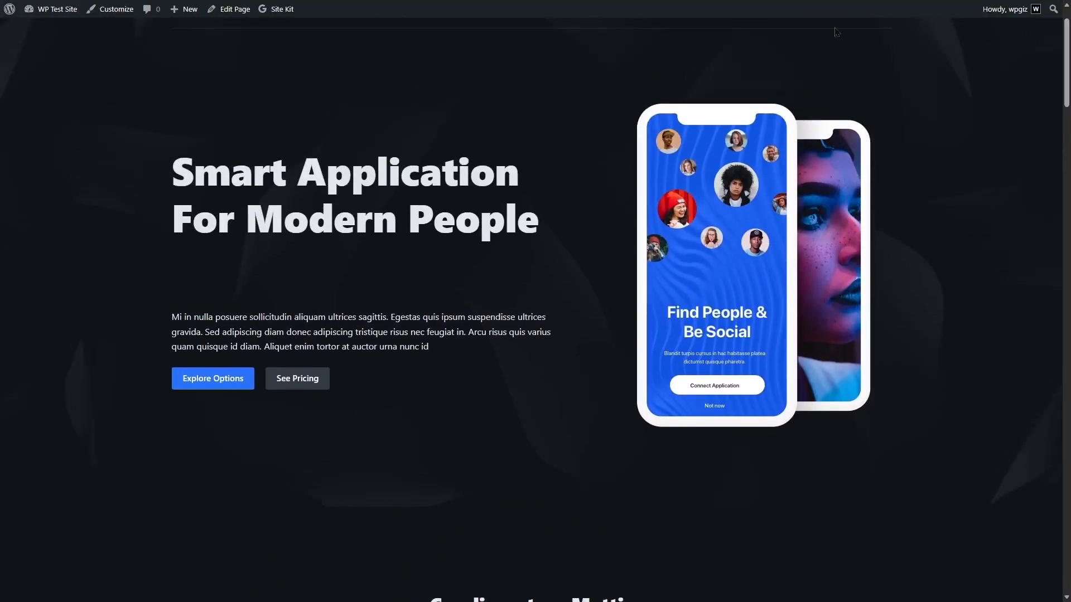
mouse_move(55, 9)
click(67, 32)
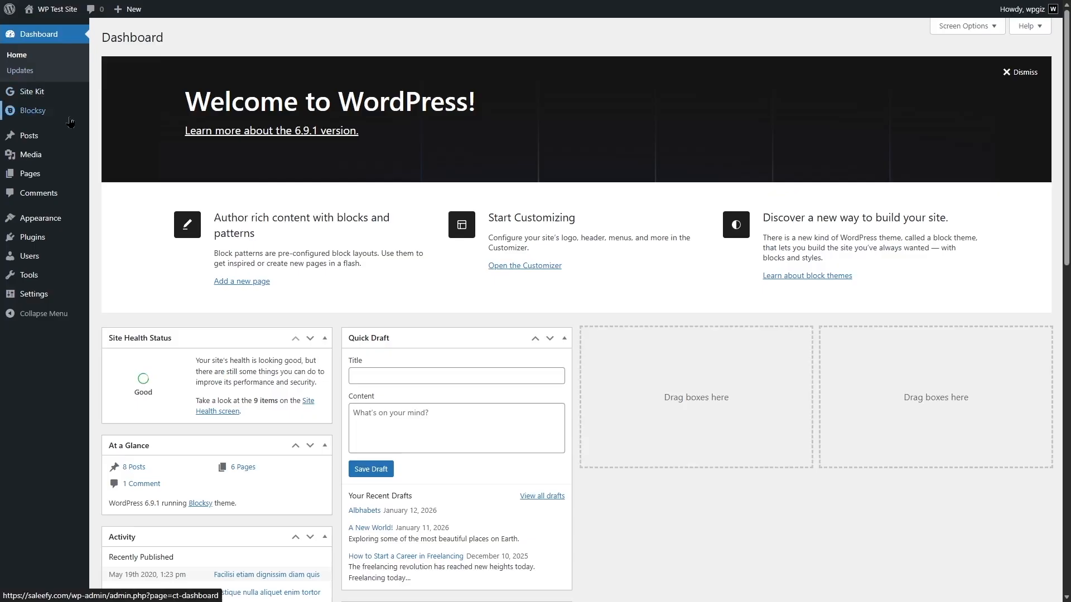
mouse_move(76, 238)
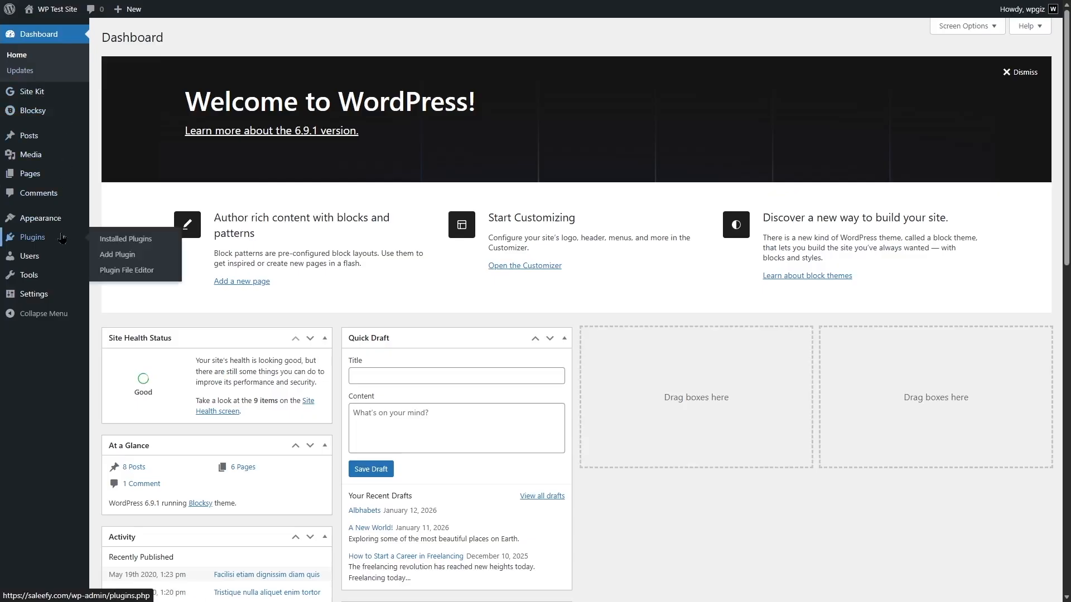
click(111, 260)
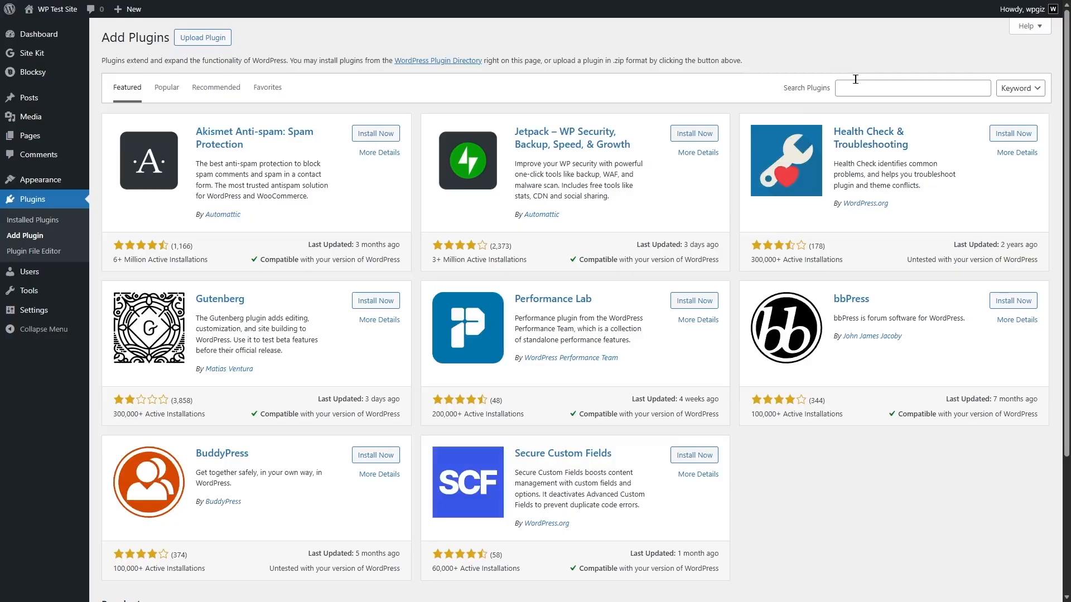
Step: Search the plugin directory for "weDocs", then install and activate the weDocs knowledge base plugin
click(851, 88)
text(weDocs)
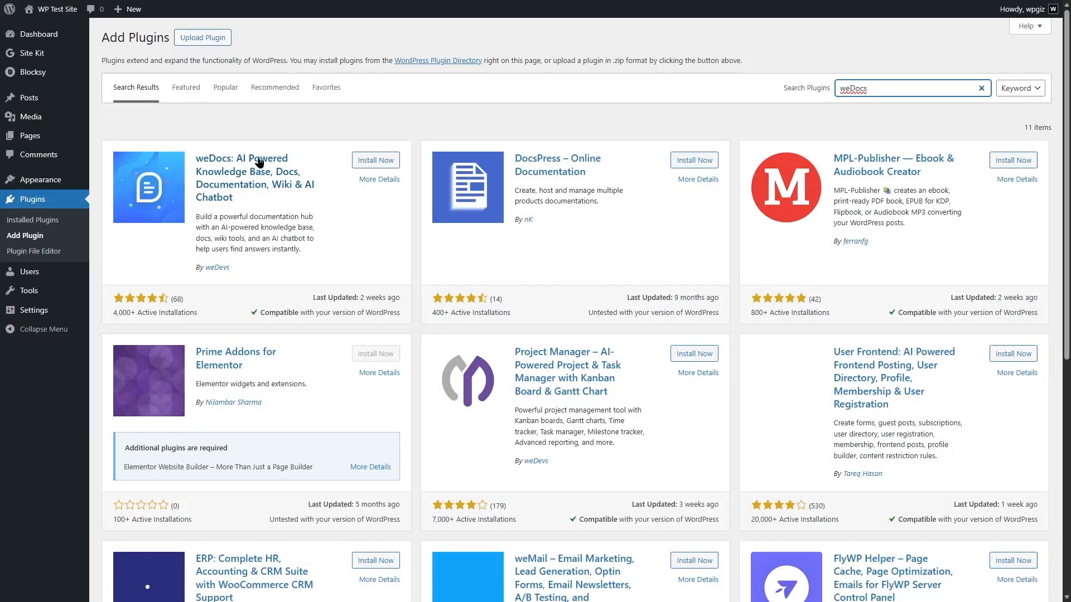
click(377, 167)
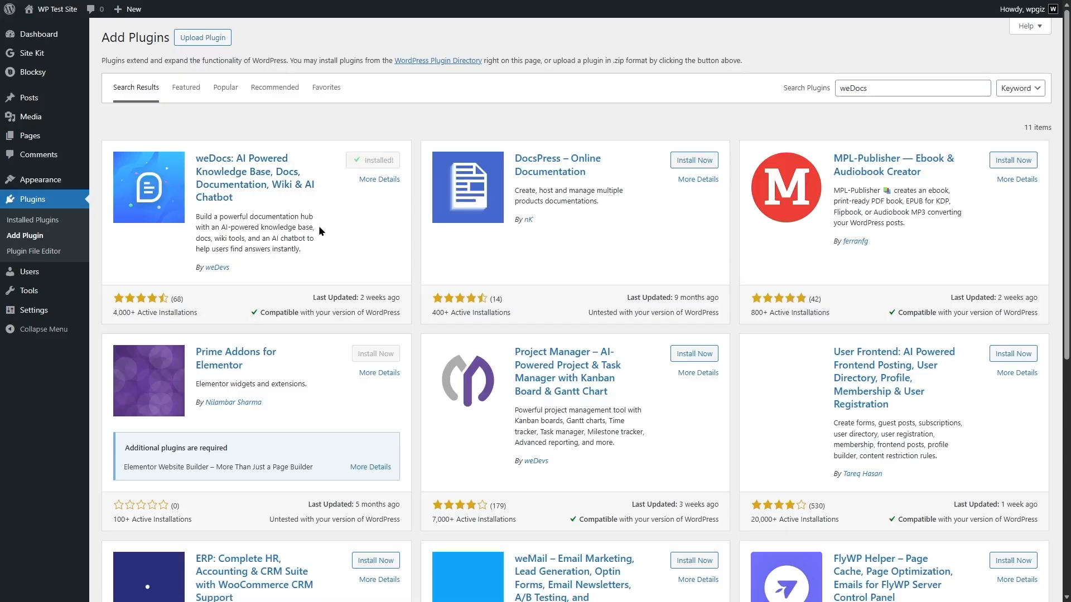
click(379, 160)
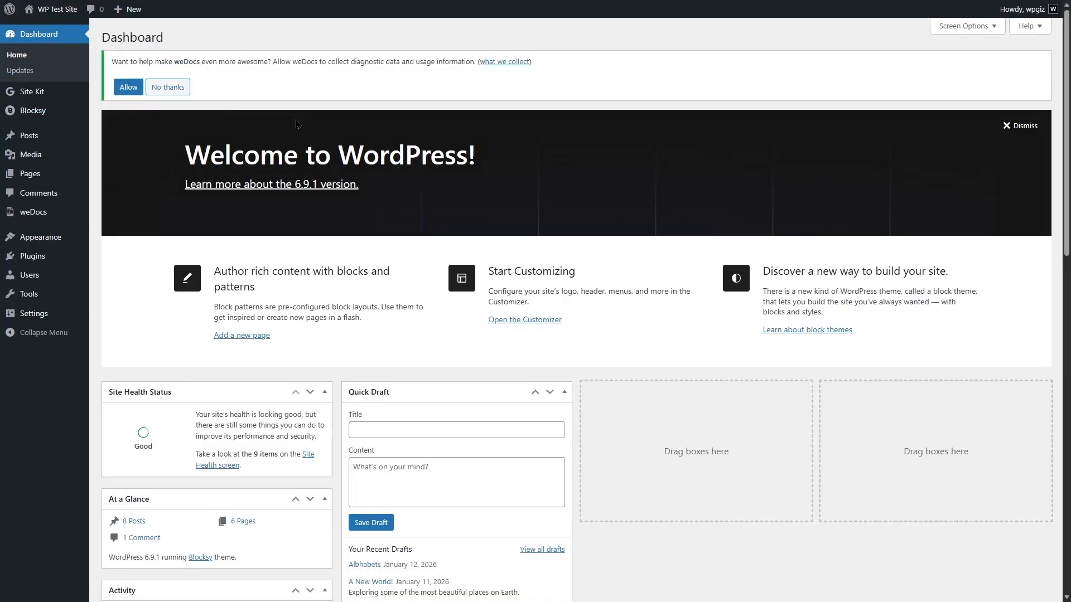
Step: Decline weDocs diagnostic data collection and open the weDocs settings
click(167, 88)
mouse_move(25, 216)
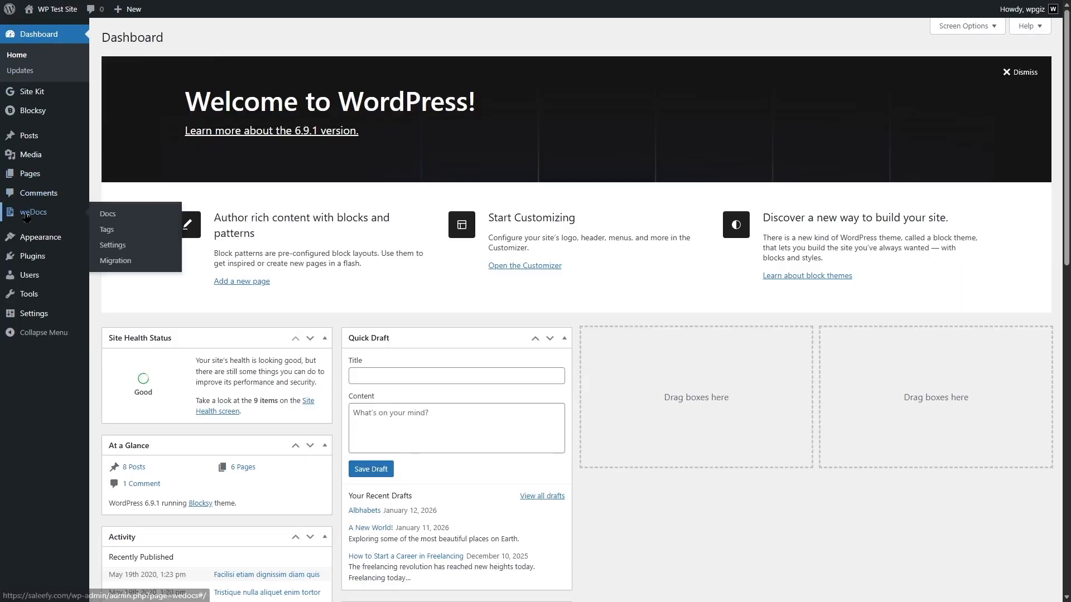
click(113, 245)
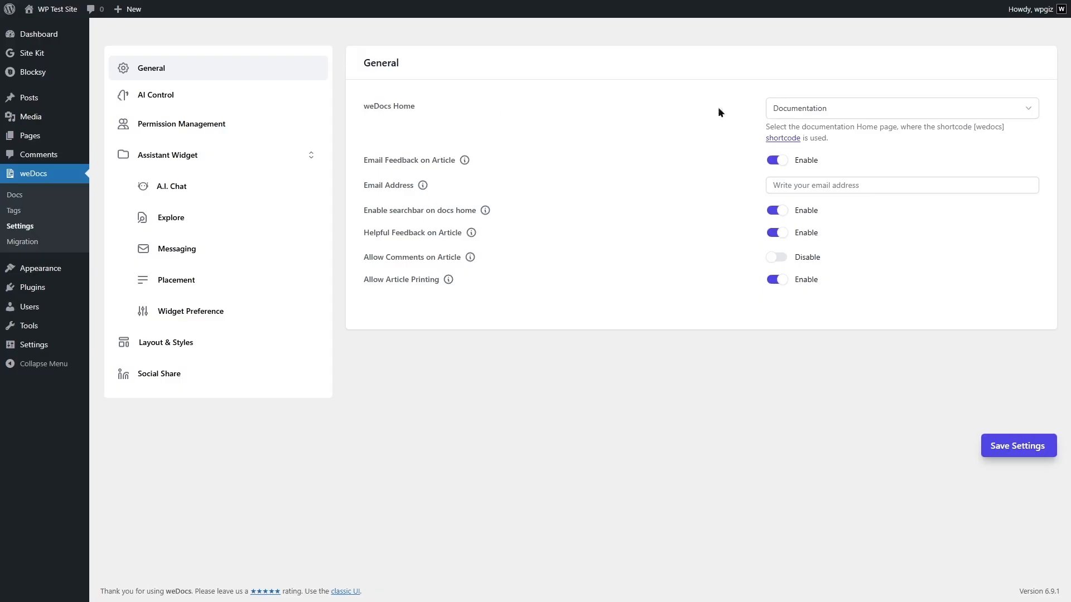
Step: Examine the weDocs Home page choices, the default AI provider options, the Assistant Widget's Pro features and the permission management settings
click(895, 111)
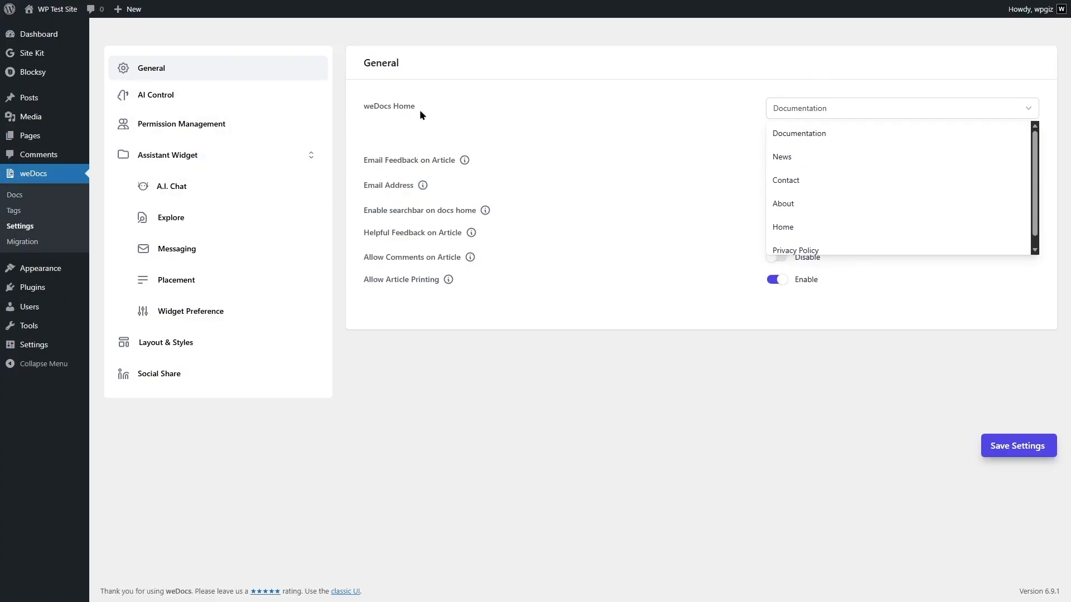
click(823, 111)
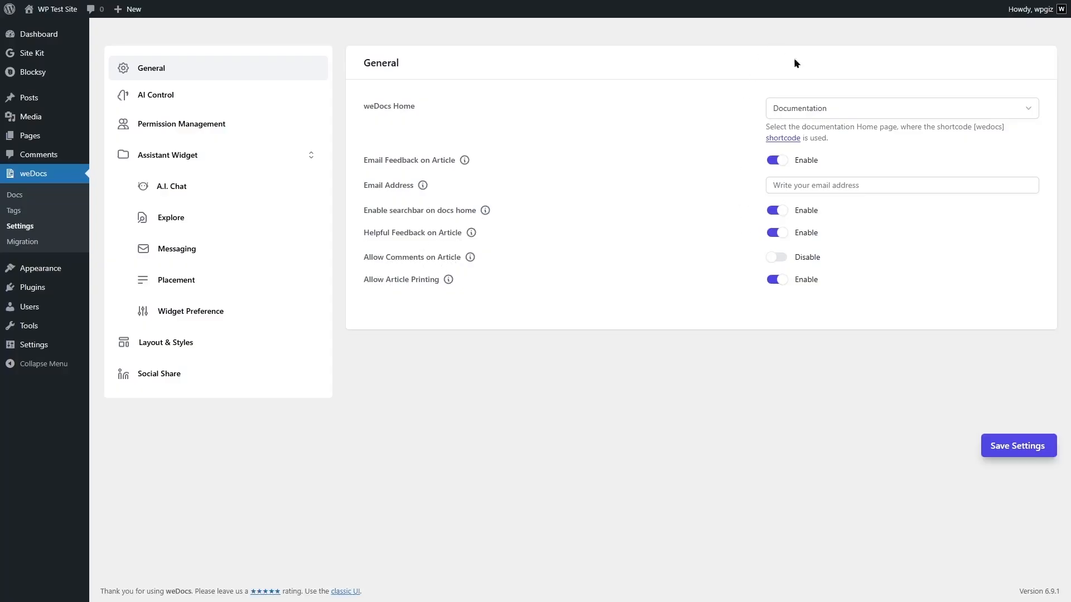
click(213, 96)
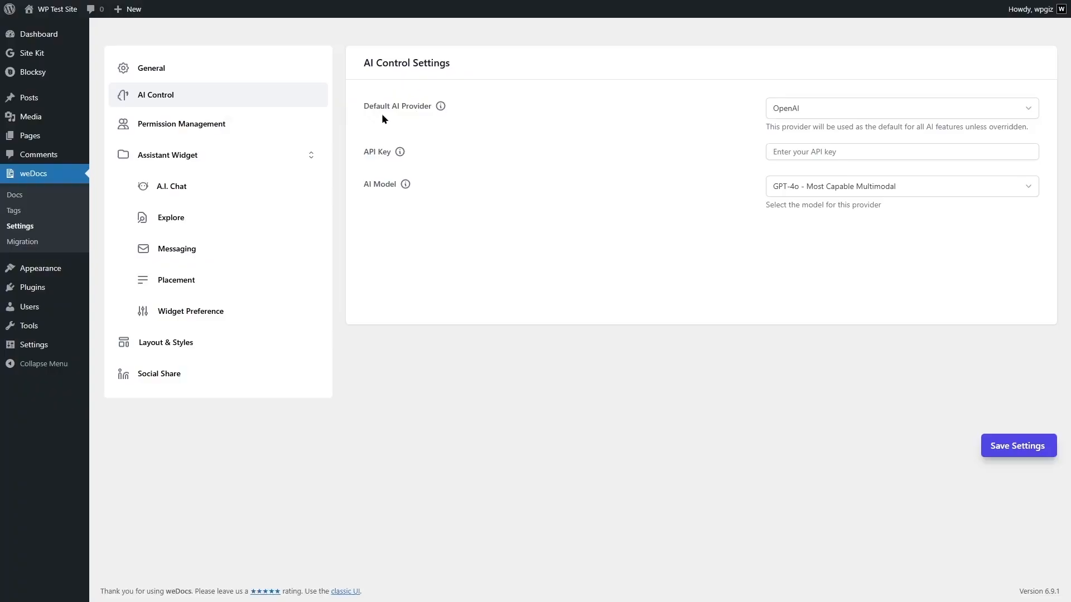
click(930, 115)
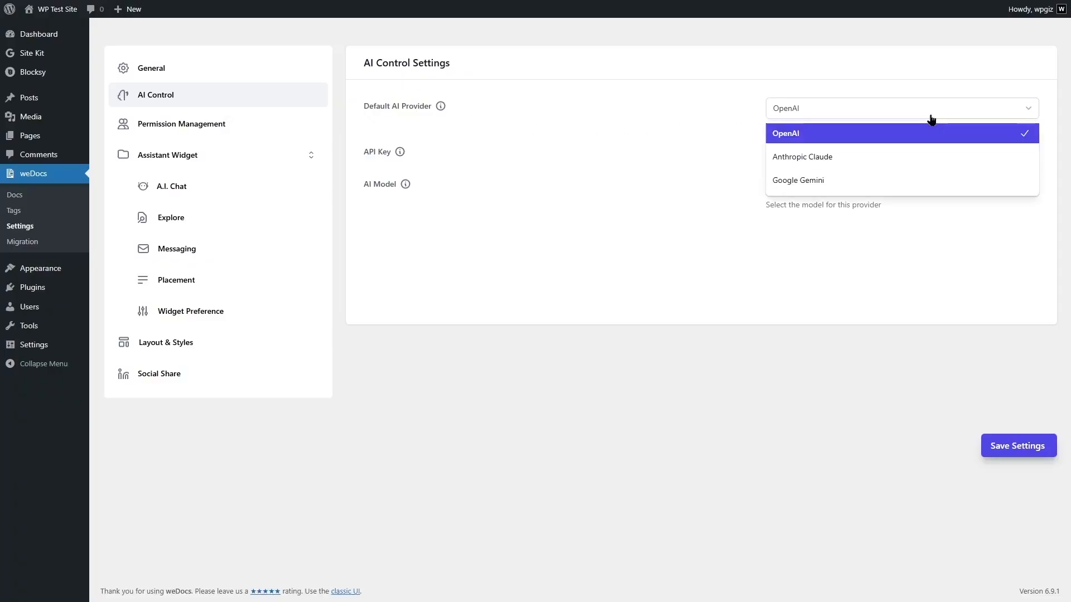
click(702, 65)
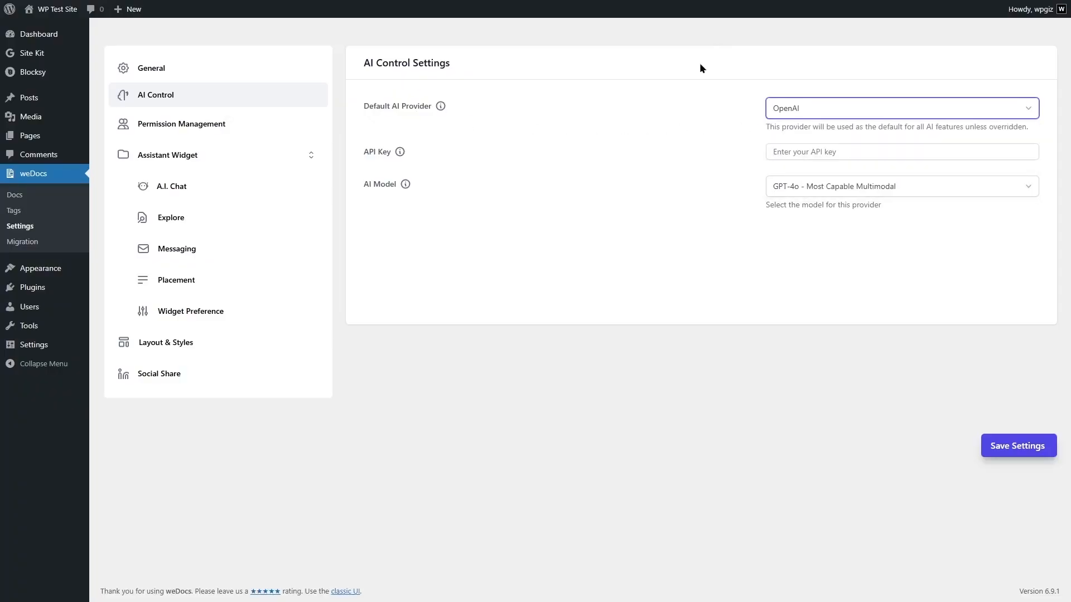
click(831, 110)
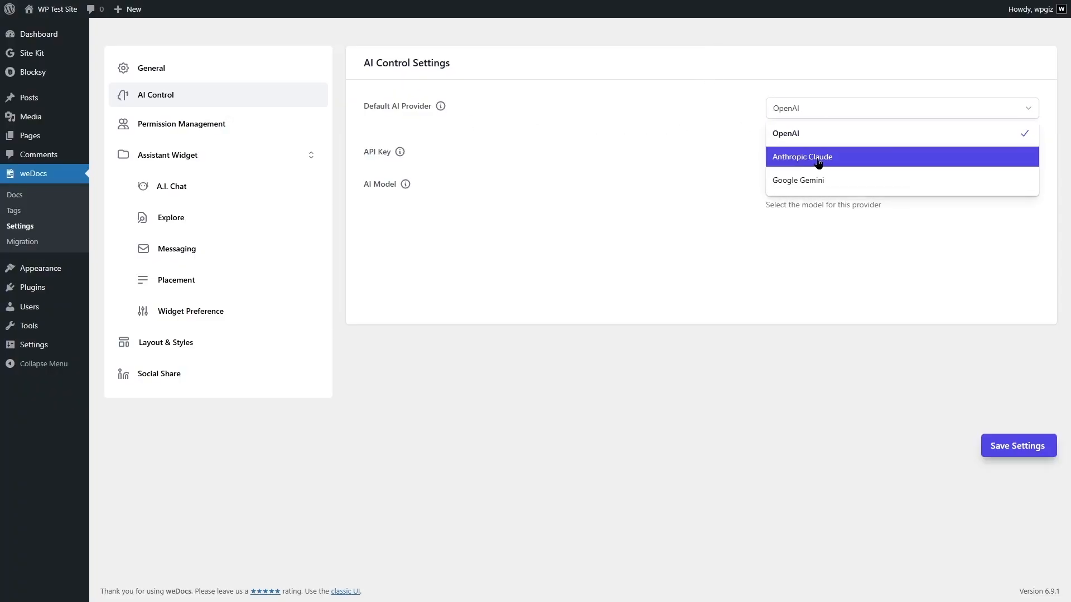
click(715, 137)
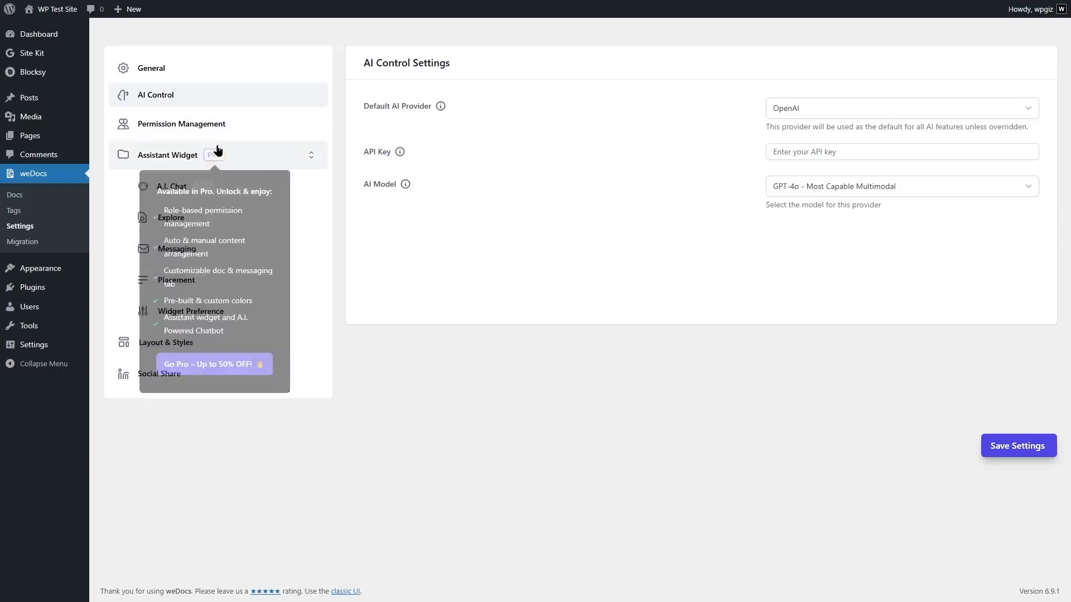
mouse_move(226, 160)
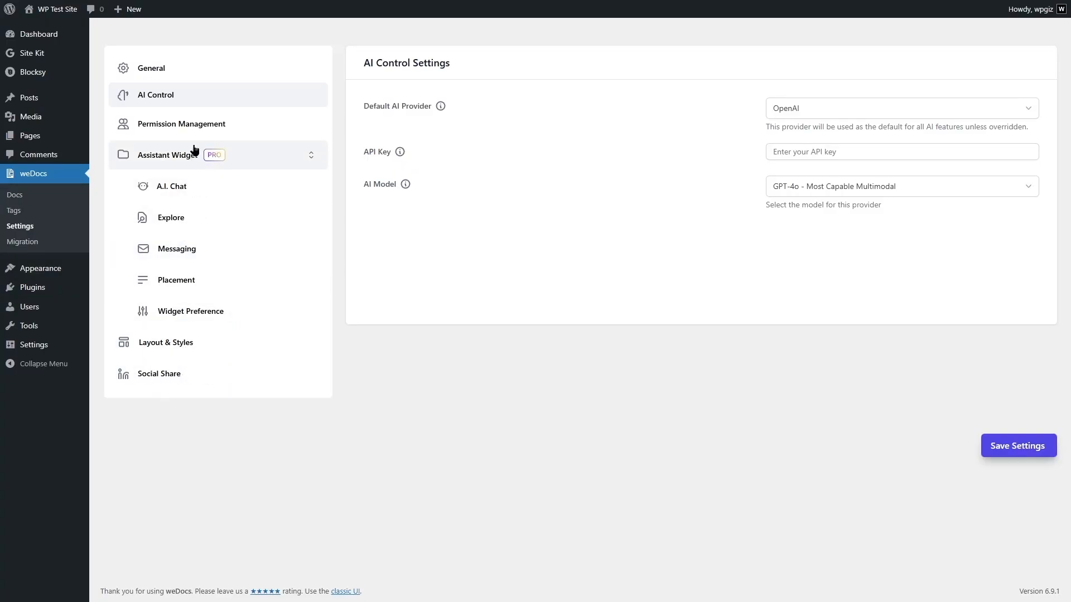
click(157, 127)
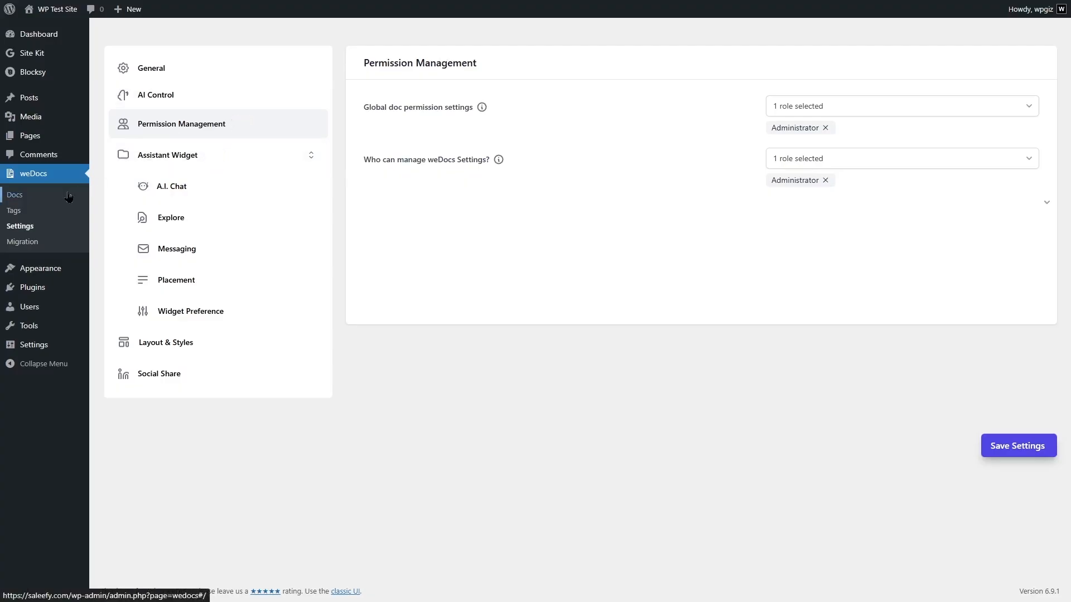
Step: Create and publish a new weDocs doc titled "Getting Started"
click(30, 199)
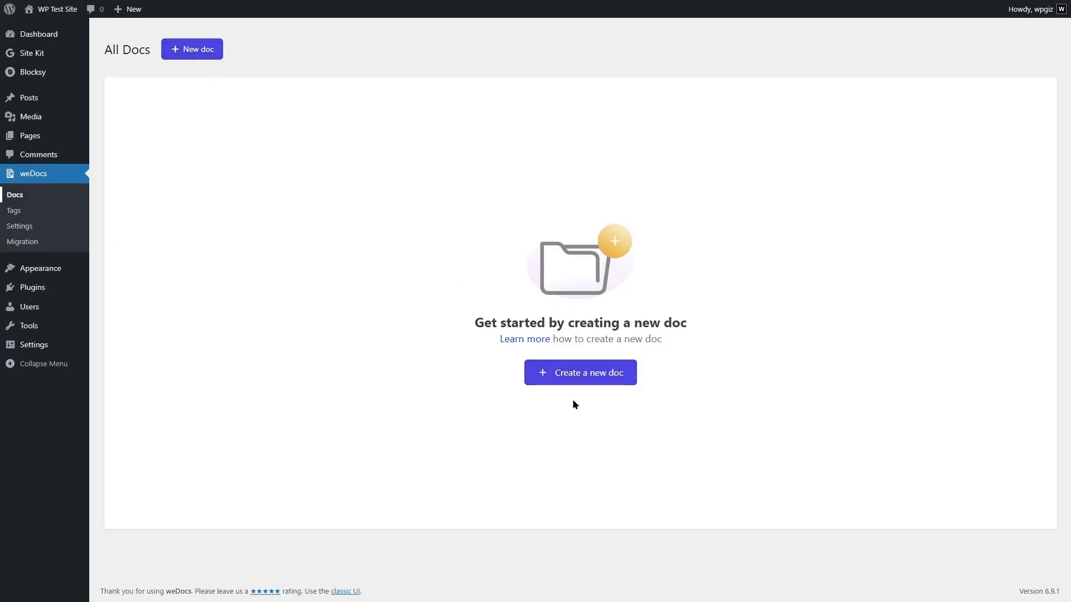
click(557, 381)
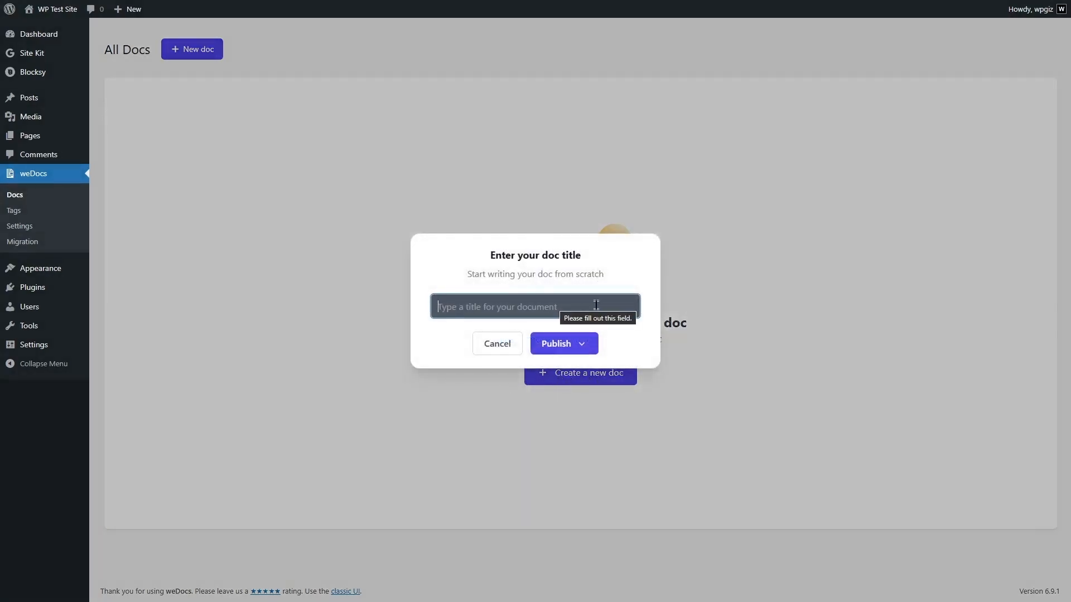
text(Getting Started)
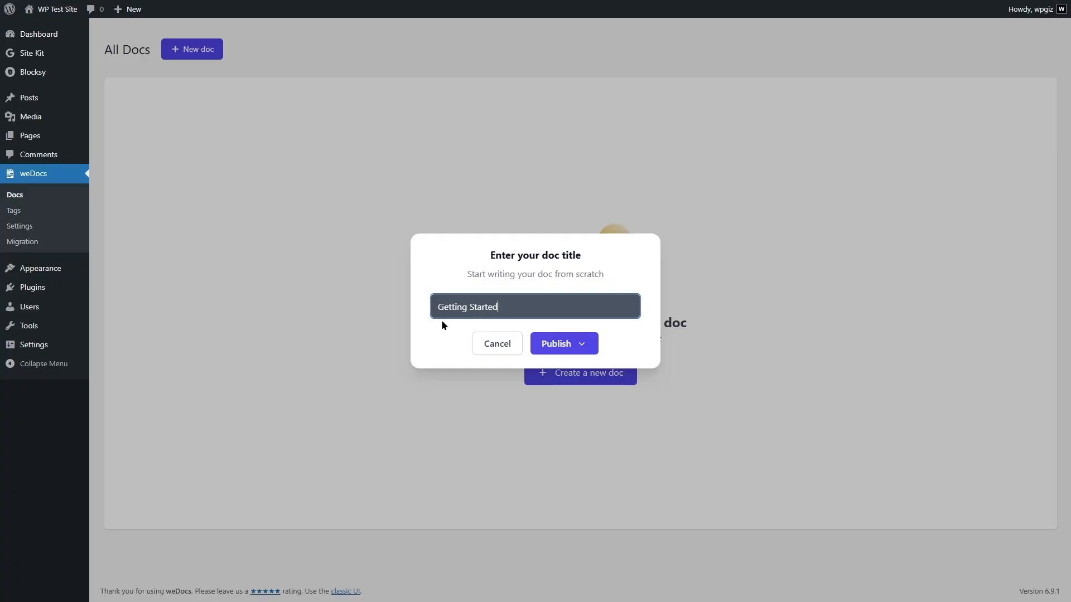
click(555, 344)
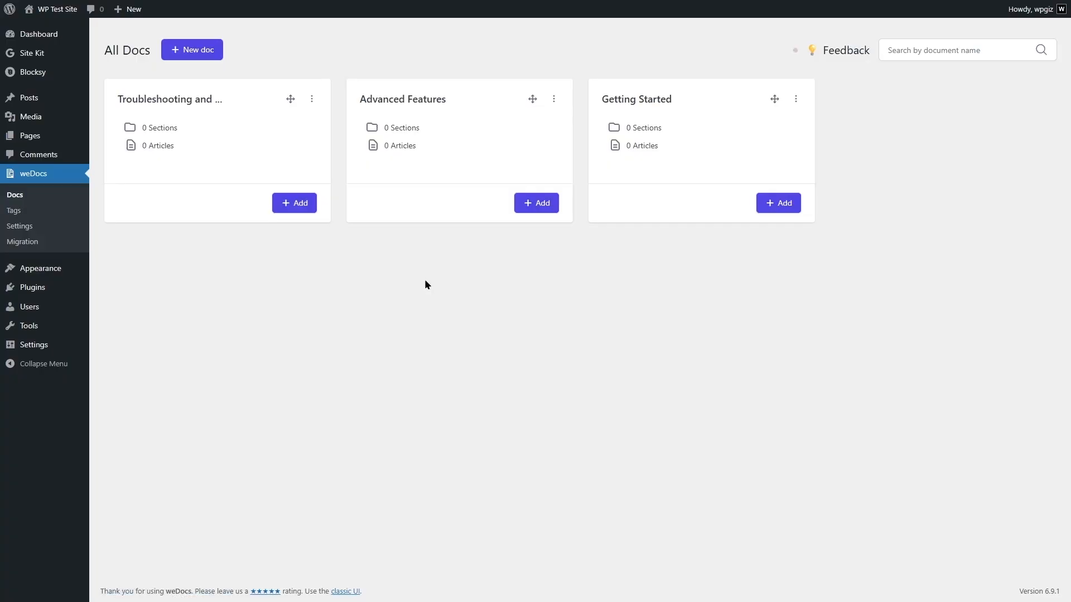
Step: Reorder the docs so Getting Started comes first, Advanced Features second and the Troubleshooting doc third
drag(774, 98, 301, 100)
drag(775, 99, 523, 105)
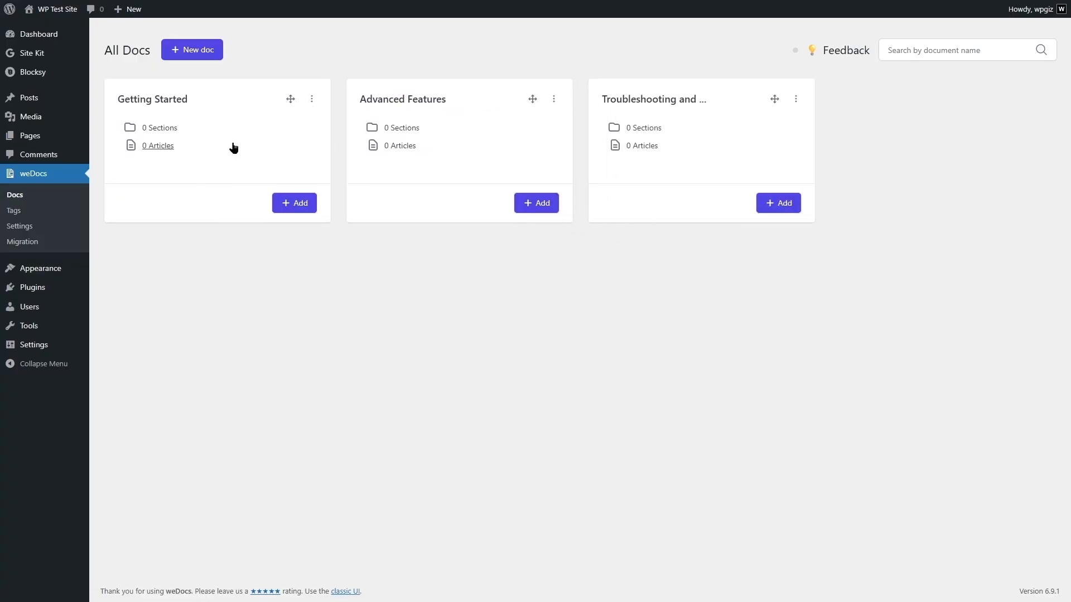
Step: Add a section titled "Introduction" to the Getting Started doc and publish it
click(284, 204)
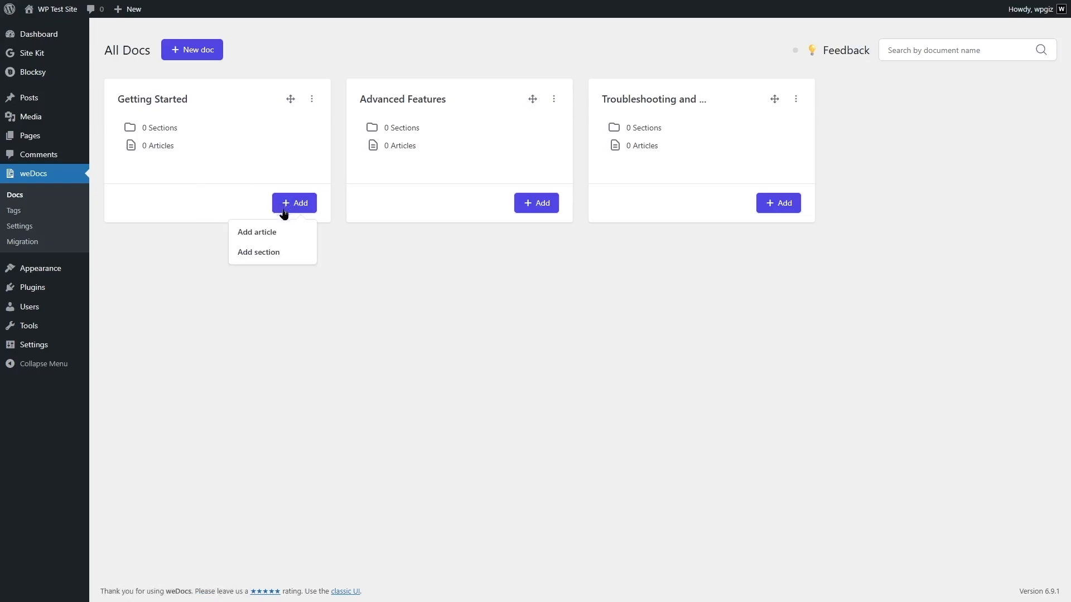
click(260, 254)
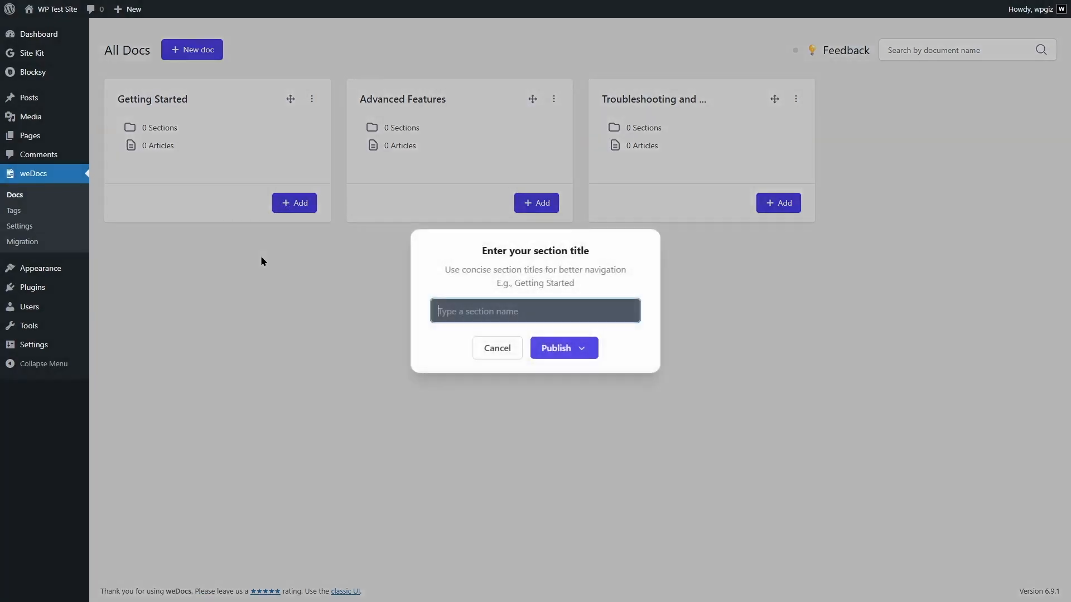
text(Introduction)
click(581, 350)
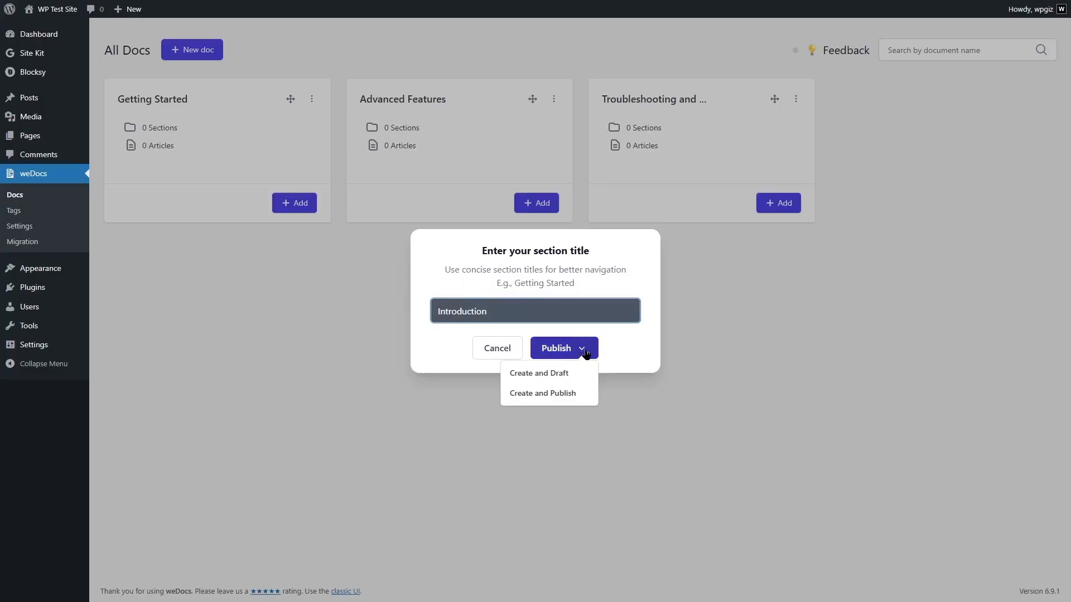
click(549, 397)
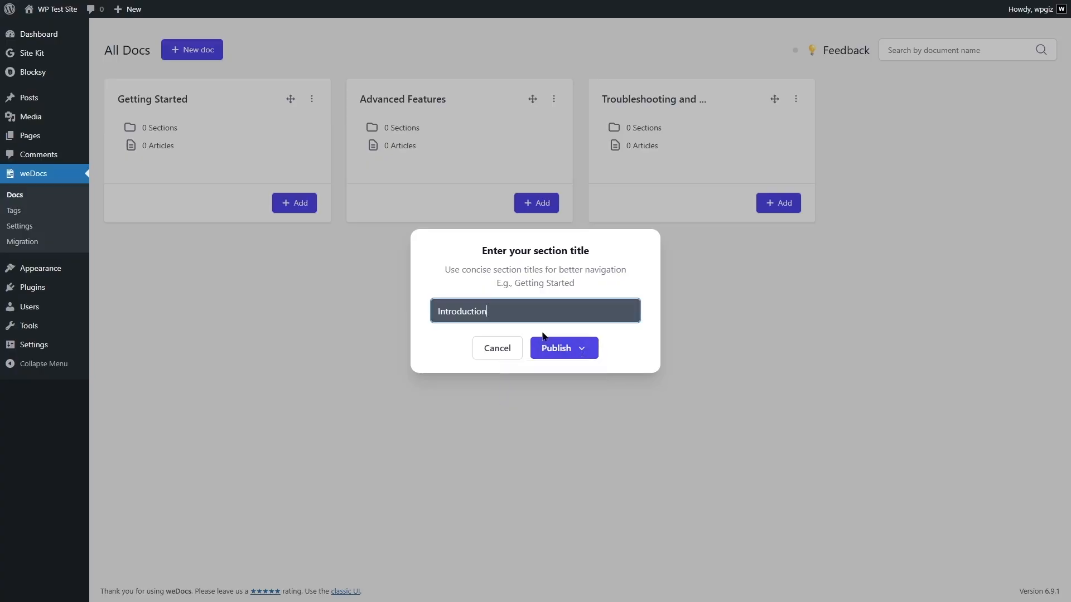
click(555, 349)
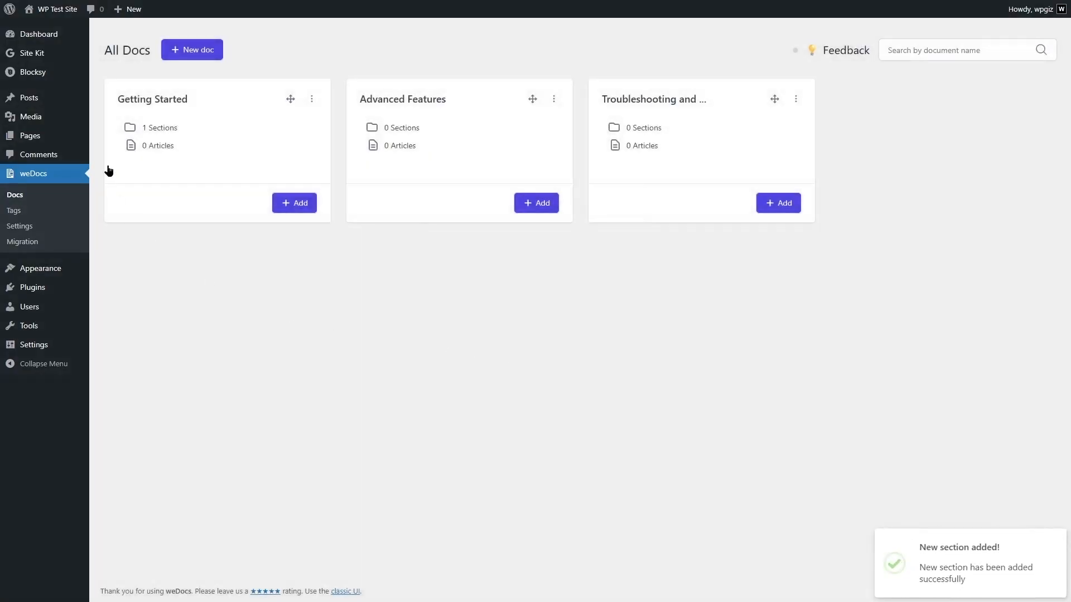
Step: Add a section titled "Installation" to the Getting Started doc and open that doc
click(284, 202)
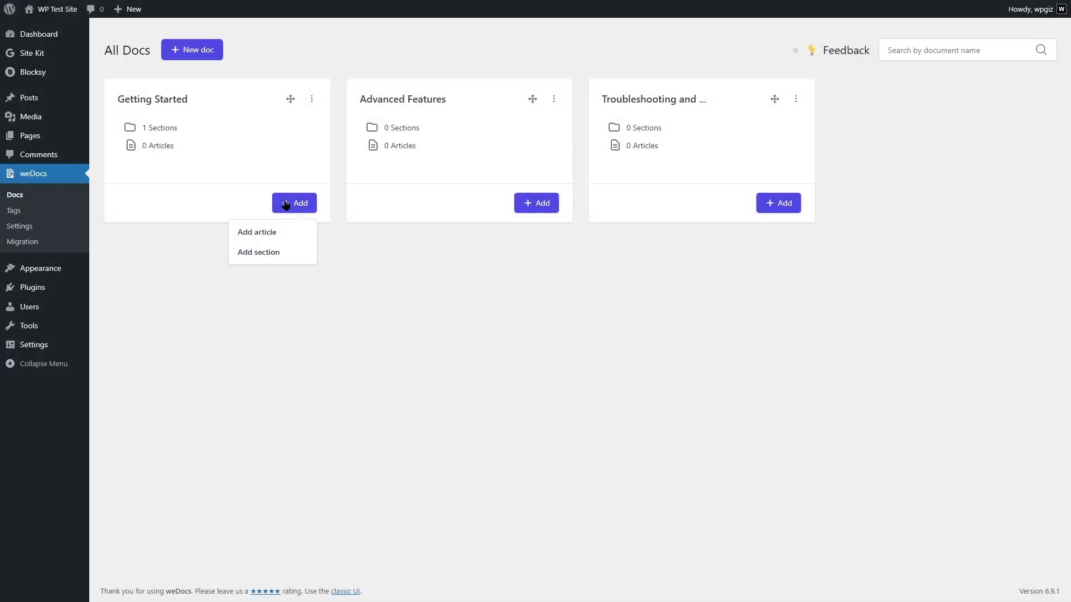
click(285, 256)
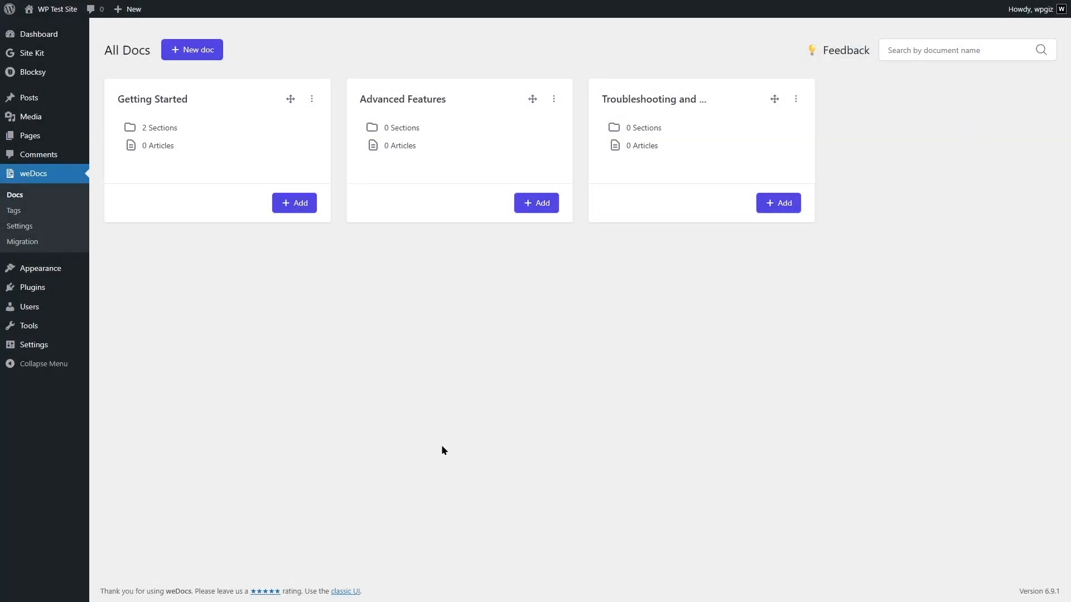
click(287, 158)
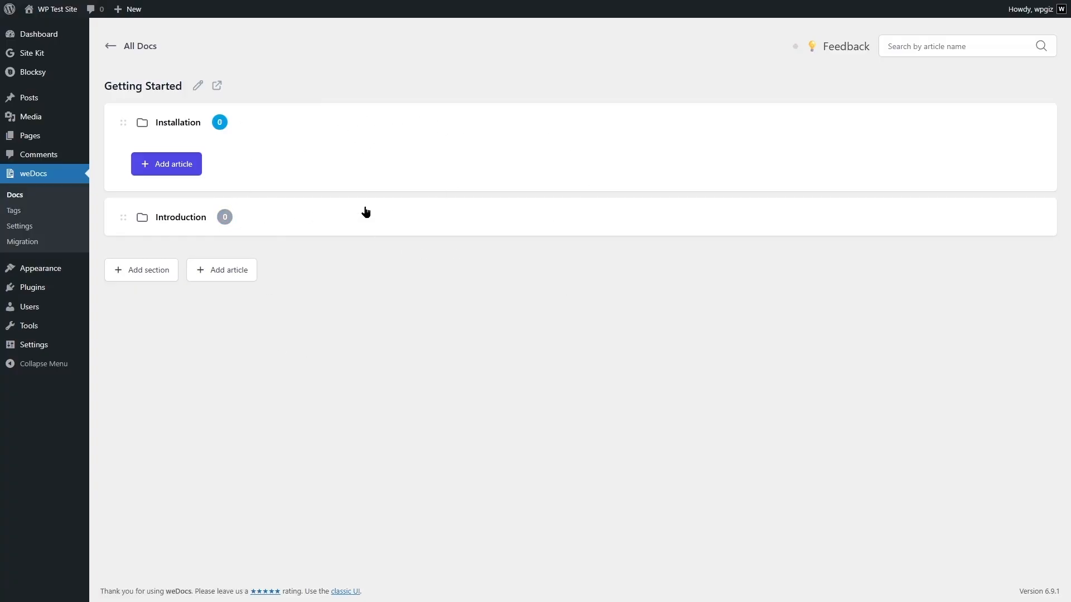
Step: Add a section titled "Basic Usage" to the Getting Started doc and publish it
click(137, 278)
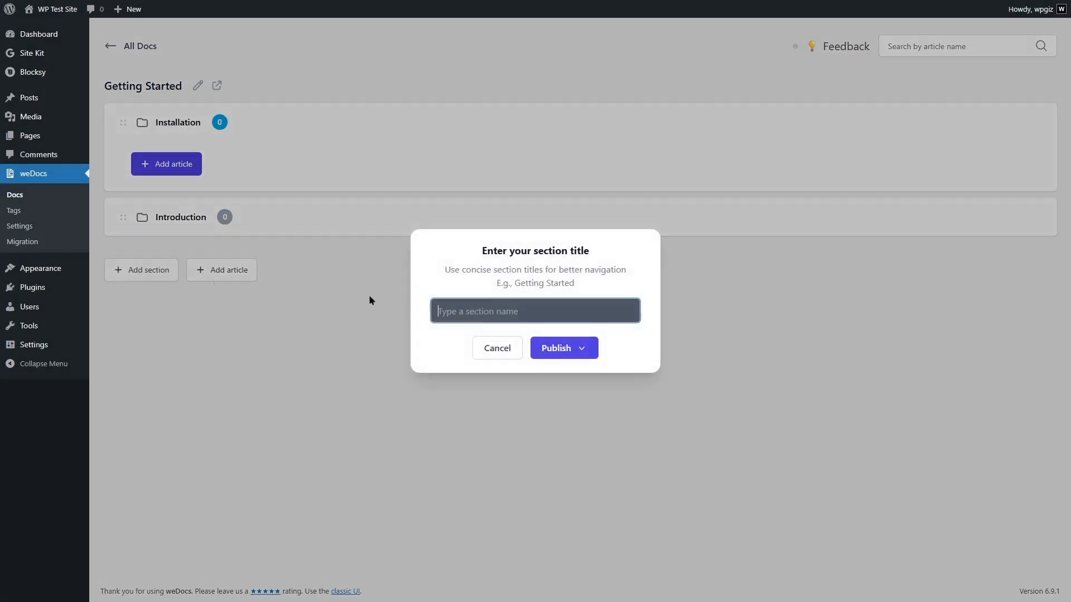
text(Basic Usage)
click(549, 347)
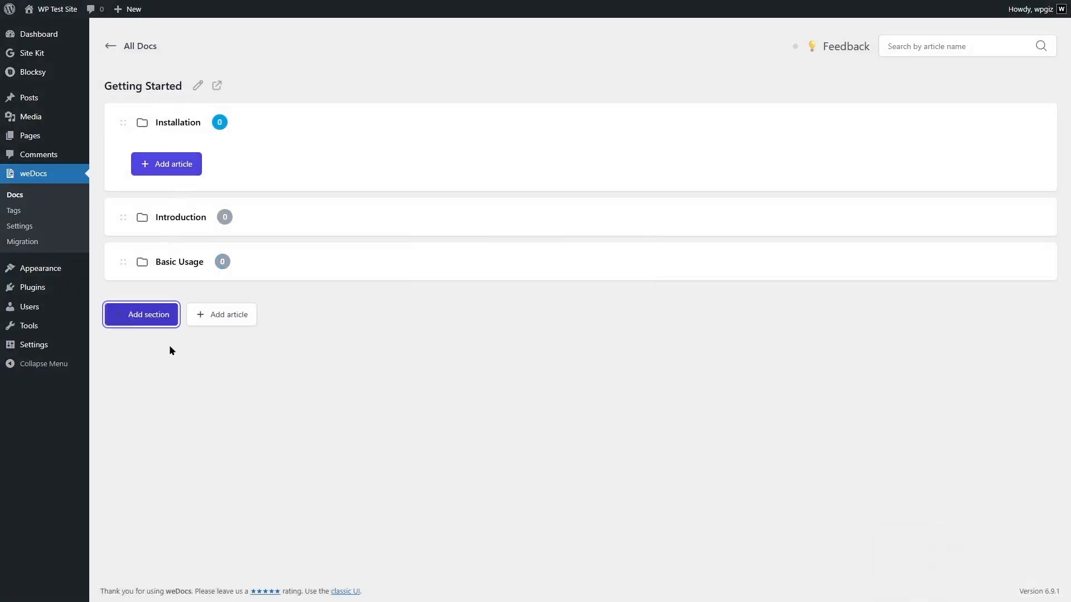
Step: Move the Introduction section above Installation, keeping Basic Usage last, and expand the Introduction section
drag(122, 217, 122, 132)
mouse_move(126, 261)
mouse_down()
mouse_move(134, 151)
mouse_move(113, 282)
mouse_move(117, 268)
mouse_up()
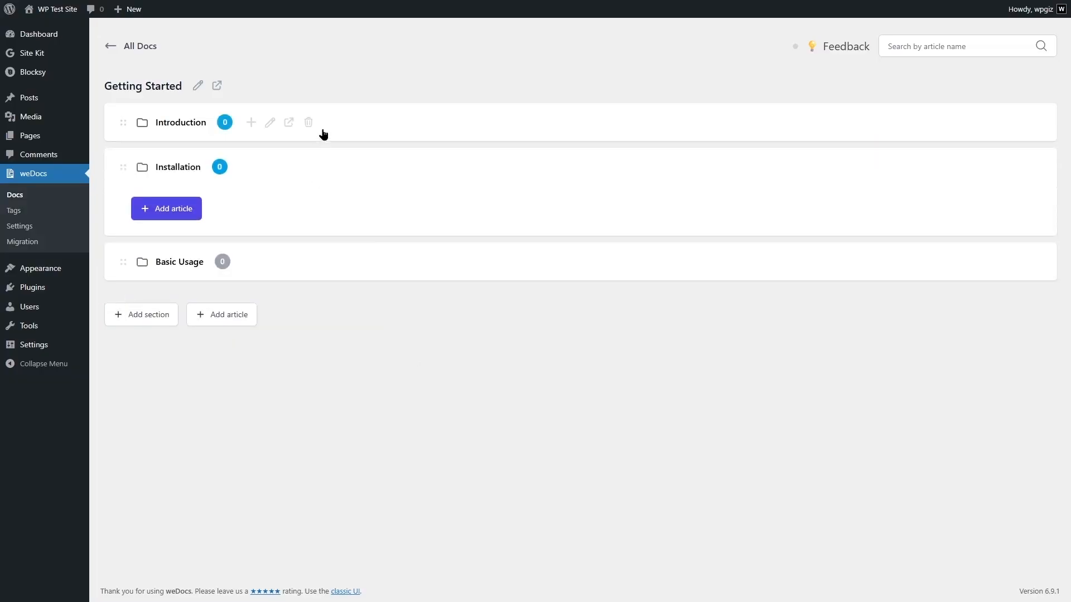
click(360, 125)
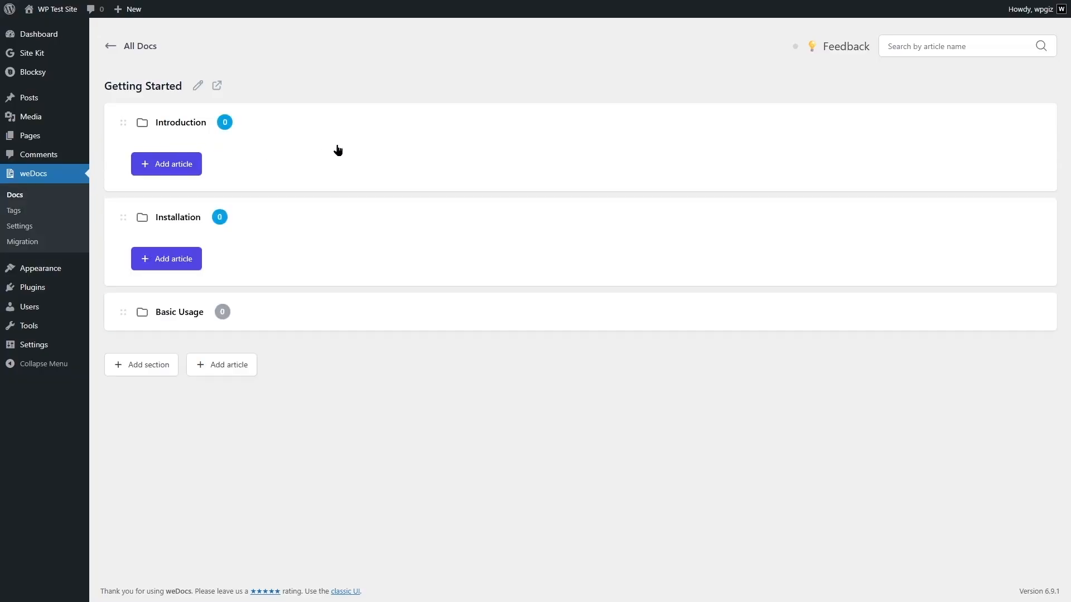
Step: Add an article titled "What is Calculator App?" to the Introduction section and publish it
click(357, 216)
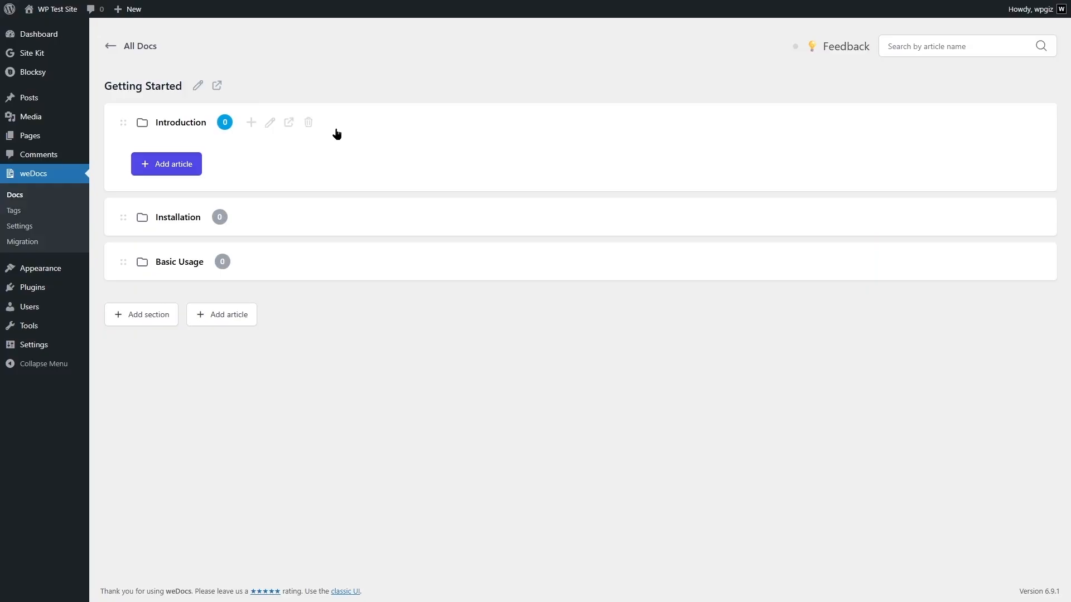
click(162, 167)
text(What is Calculator App?)
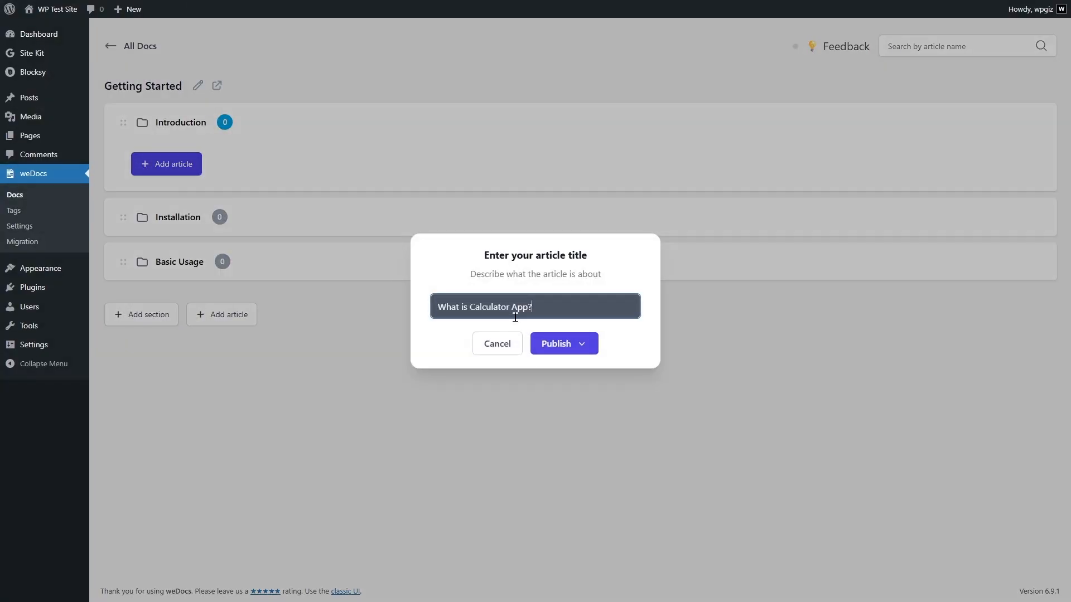
key(Return)
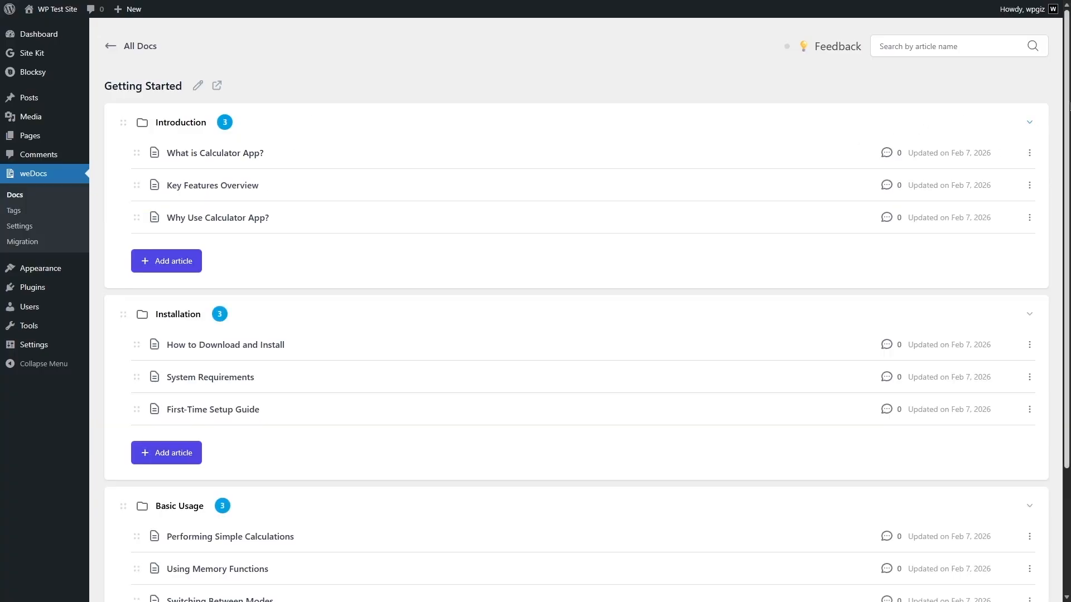
Step: Open the Introduction section for editing and fill its body with a lorem ipsum paragraph
mouse_move(1069, 106)
mouse_down()
mouse_move(1069, 230)
mouse_move(1069, 109)
mouse_up()
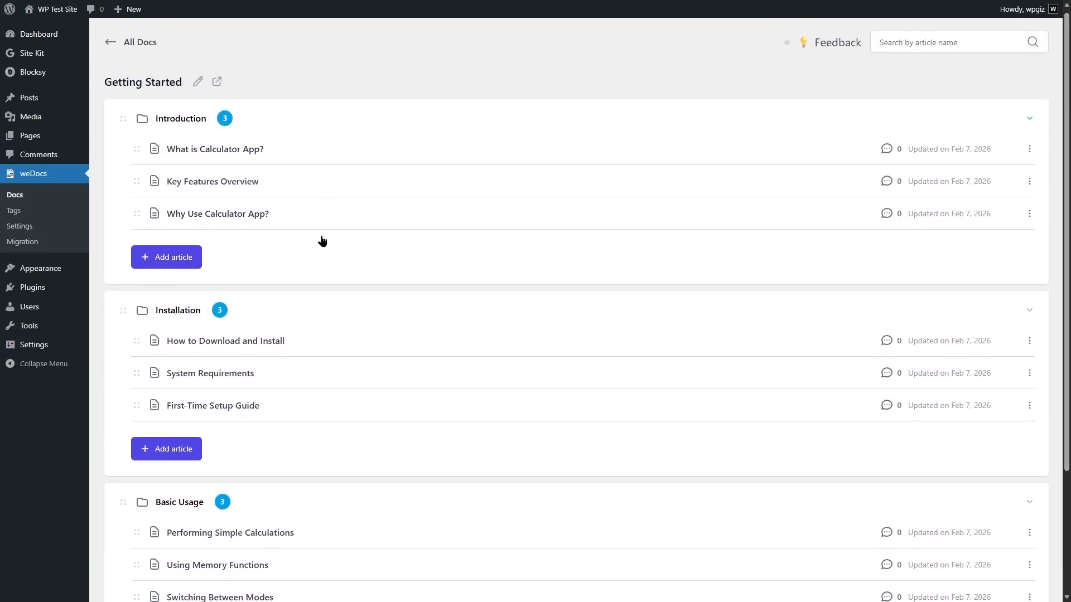
mouse_move(320, 123)
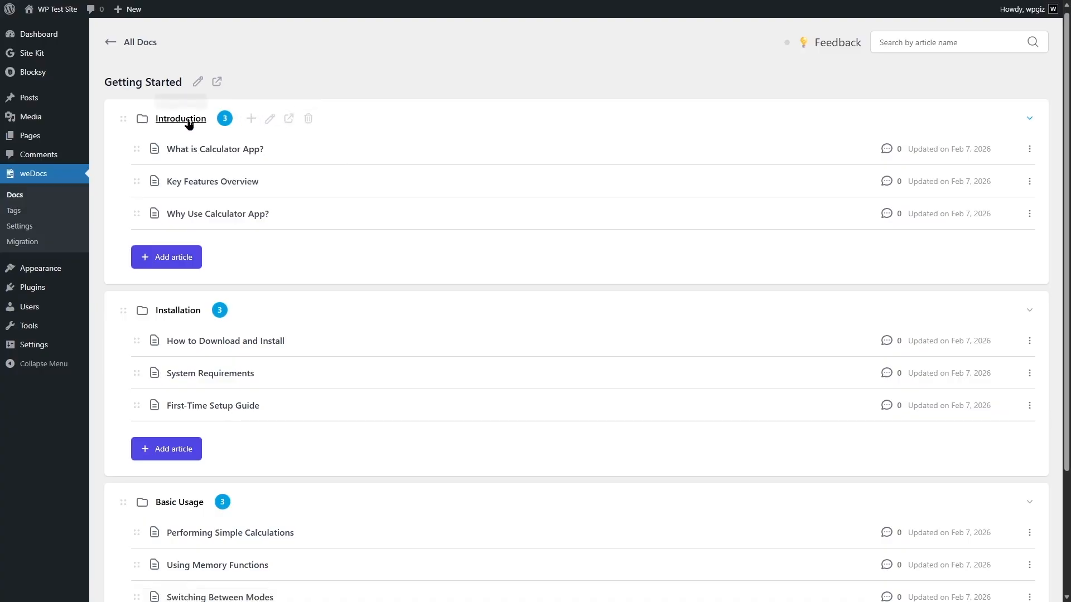
click(270, 119)
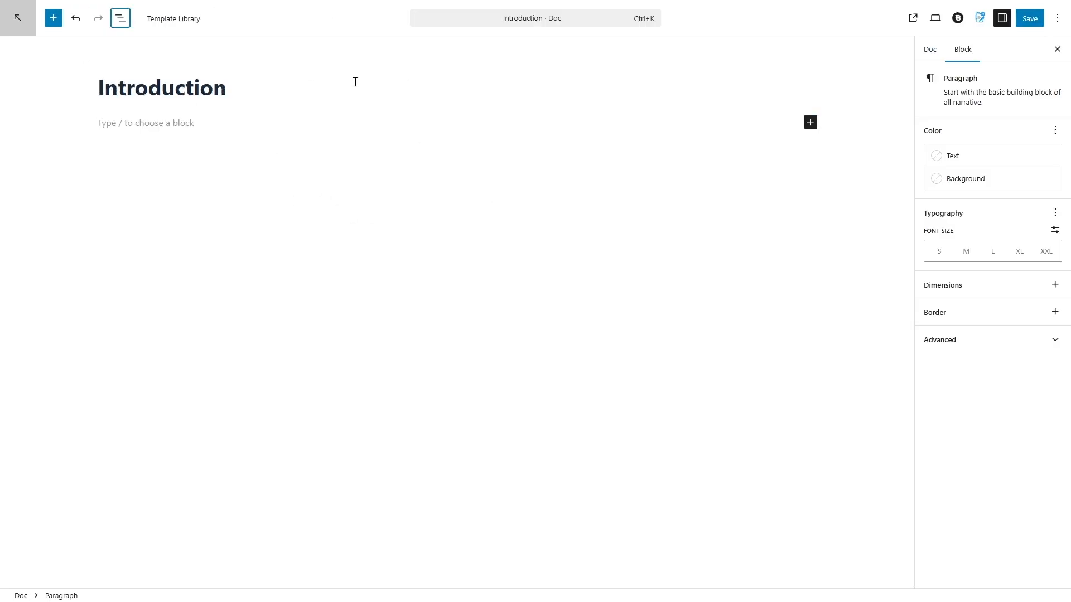
click(154, 125)
text(Lorem ipsum dolor sit amet, consectetur adipiscing elit, sed do eiusmod tempor incididunt ut labore et dolore magna aliqua. Ut enim ad minim veniam, quis nostrud exercitation ullamco laboris nisi ut aliquip ex ea commodo consequat. Duis aute irure dolor in reprehenderit in voluptate velit esse cillum dolore eu fugiat nulla pariatur. Excepteur sint occaecat cupidatat non proident, sunt in culpa qui officia deserunt mollit anim id est laborum.)
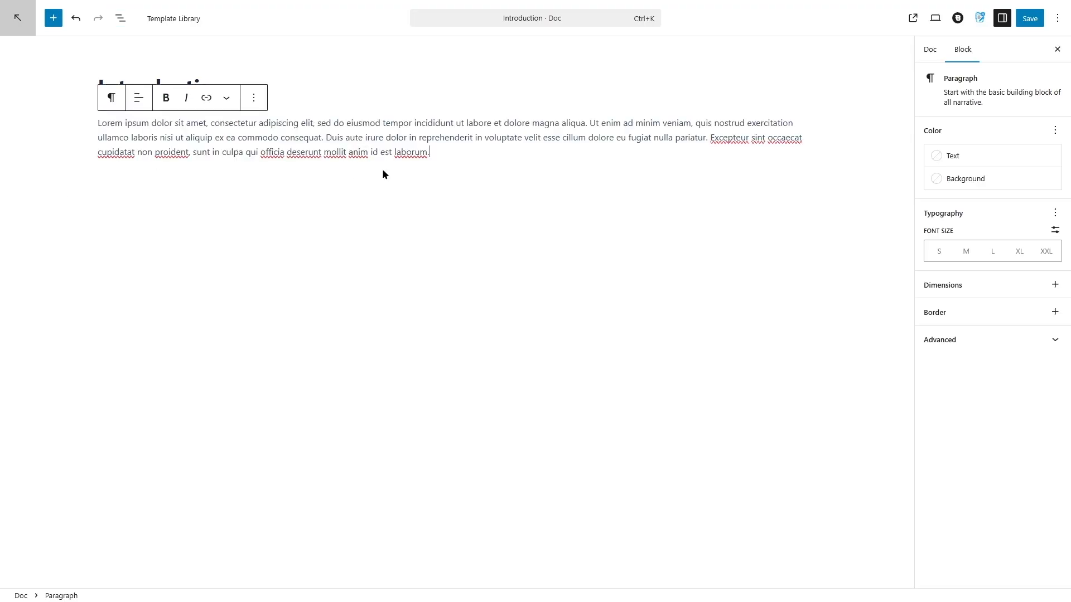
key(Return)
click(811, 180)
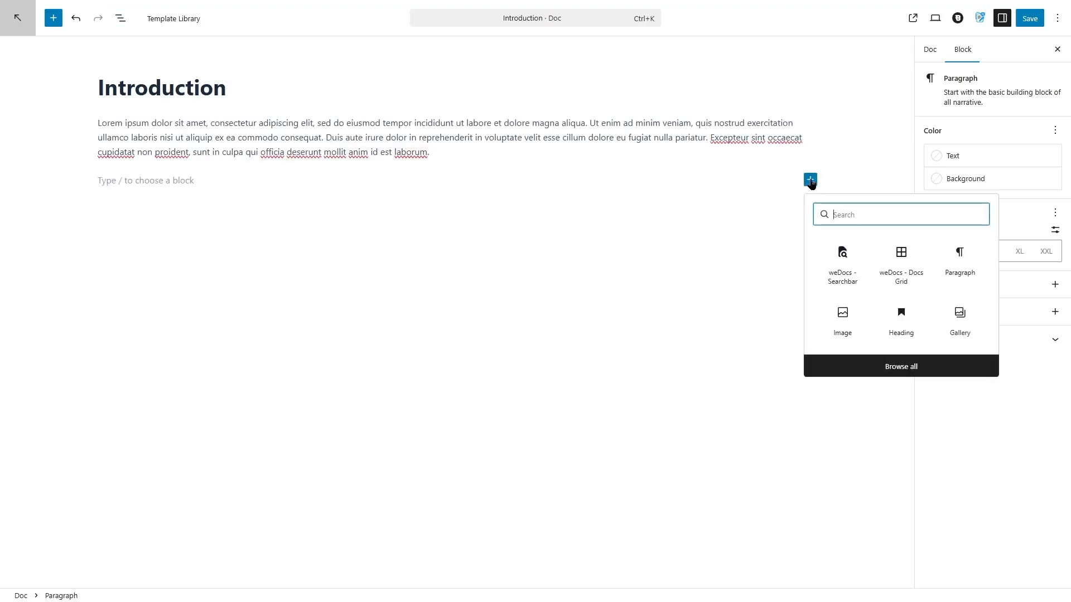
click(212, 173)
key(BackSpace)
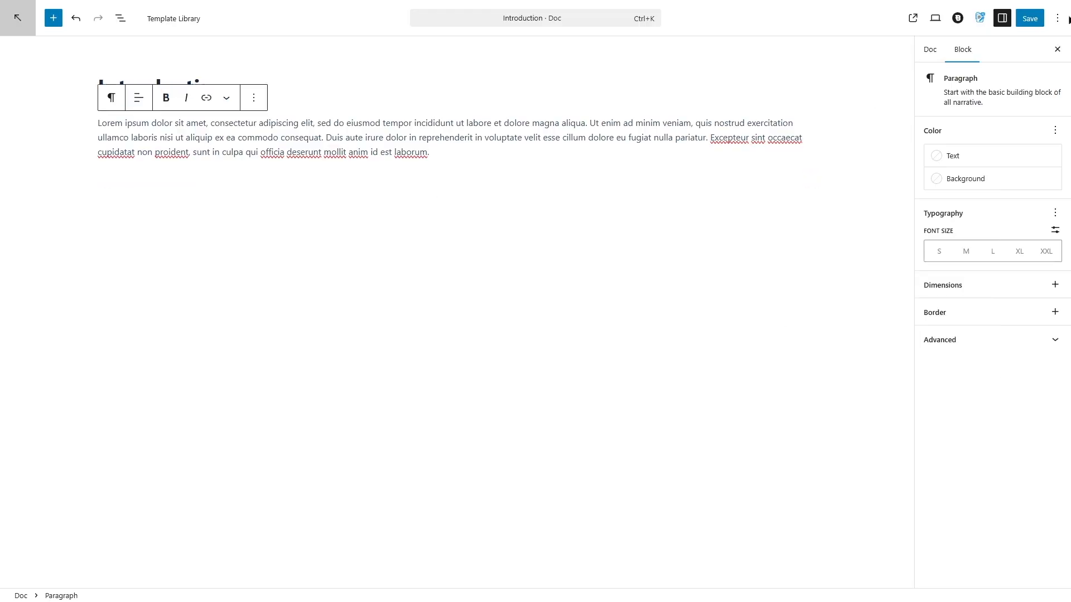
Step: Save the Introduction section's content and return to the Getting Started doc
click(1029, 18)
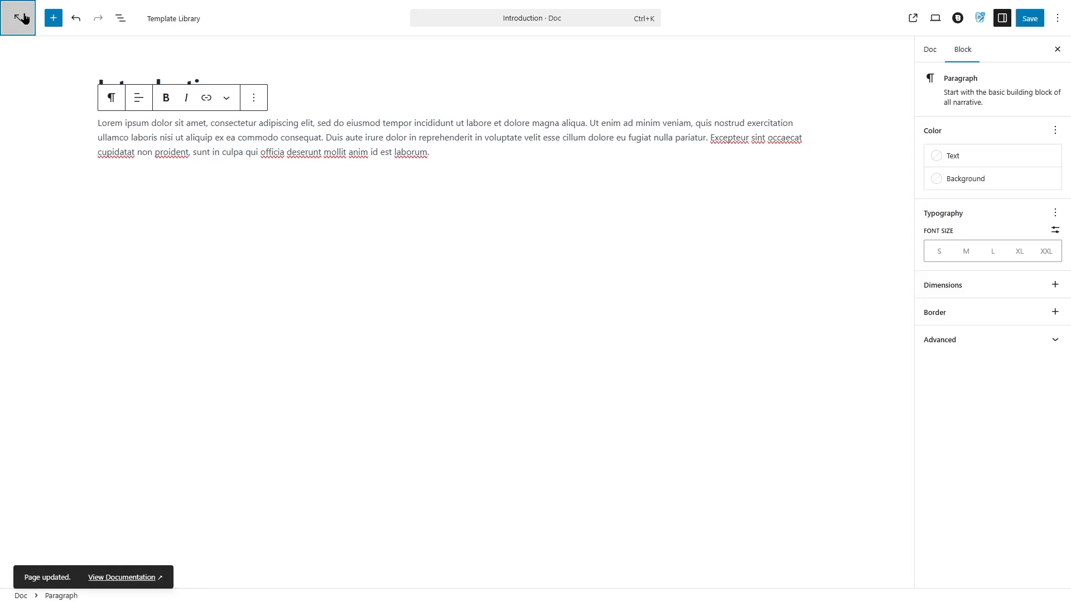
click(23, 18)
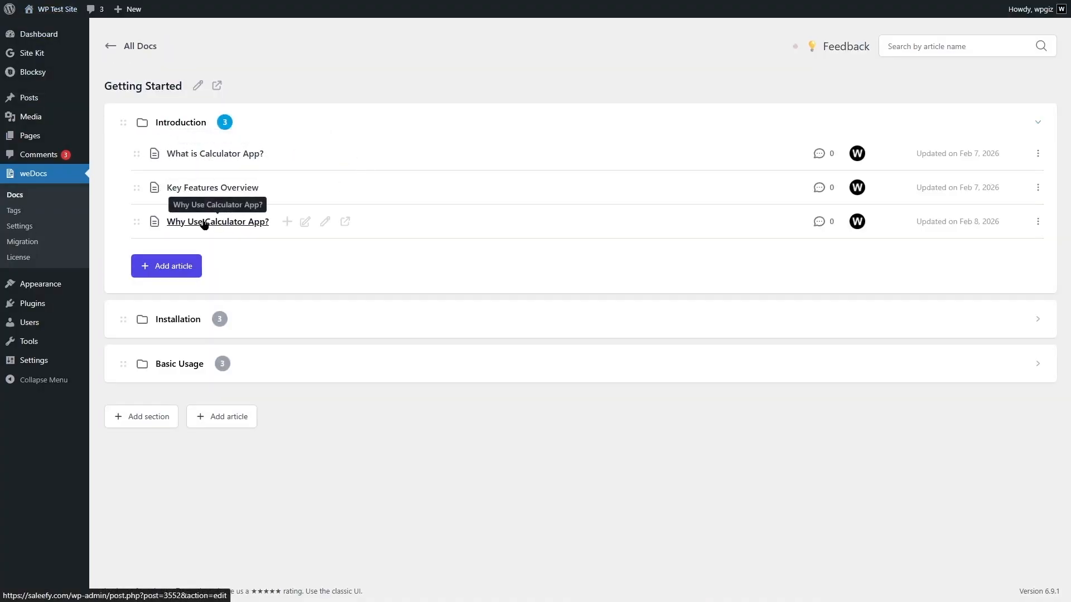
Step: Fill the "Why Use Calculator App?" article with five lorem ipsum paragraphs, save it and return to the Getting Started doc
click(325, 222)
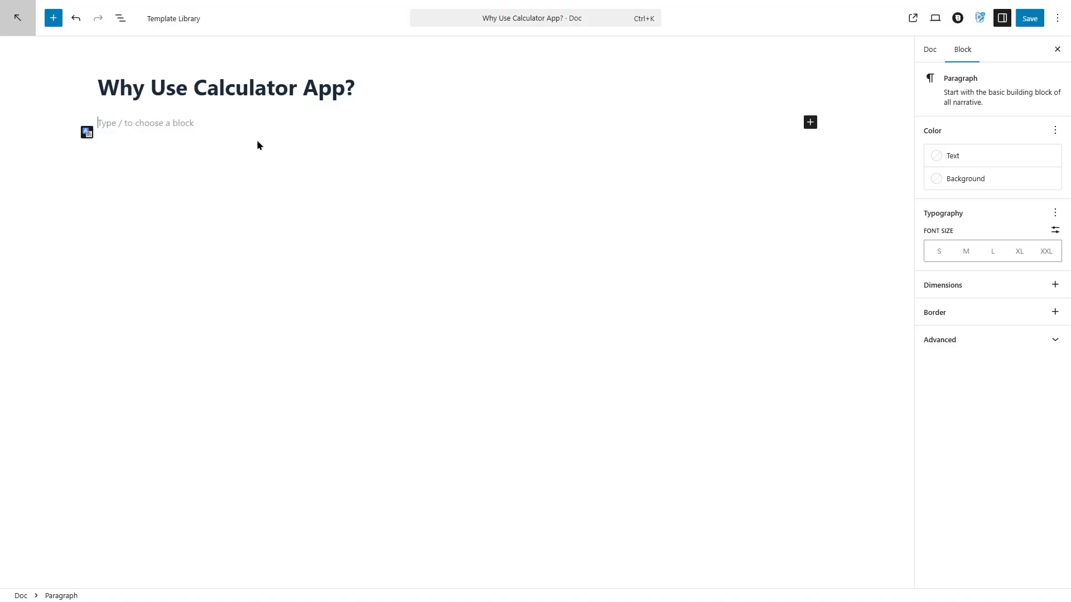
key(ctrl+v)
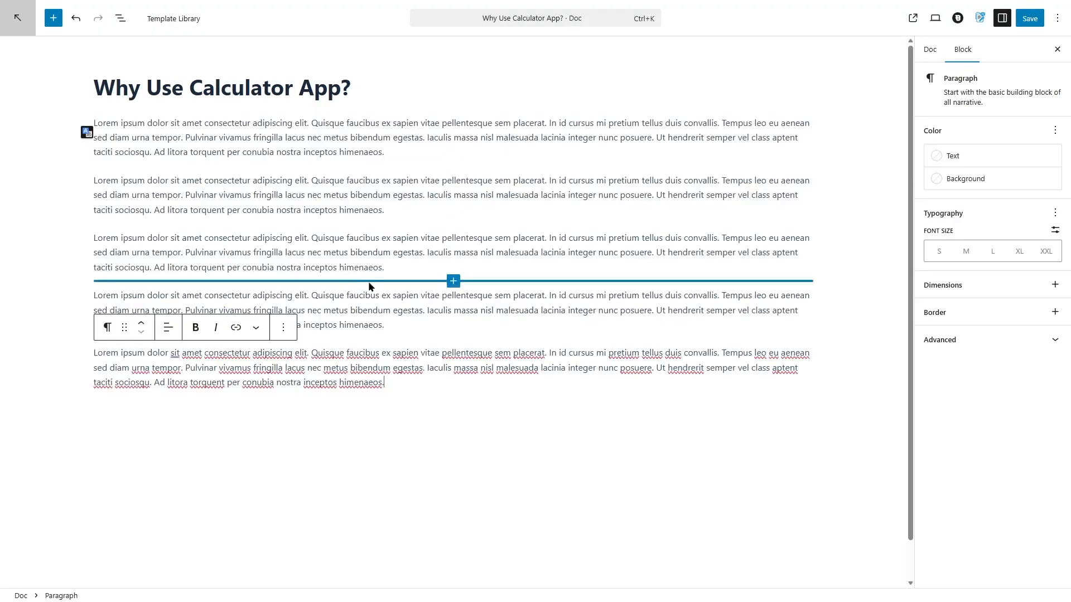
click(937, 54)
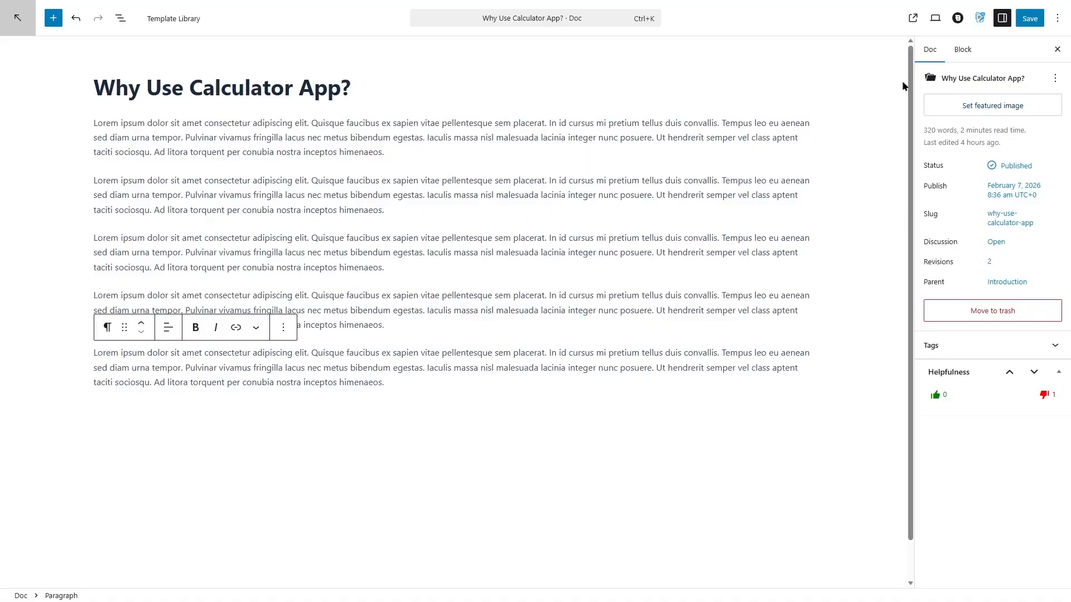
click(1027, 20)
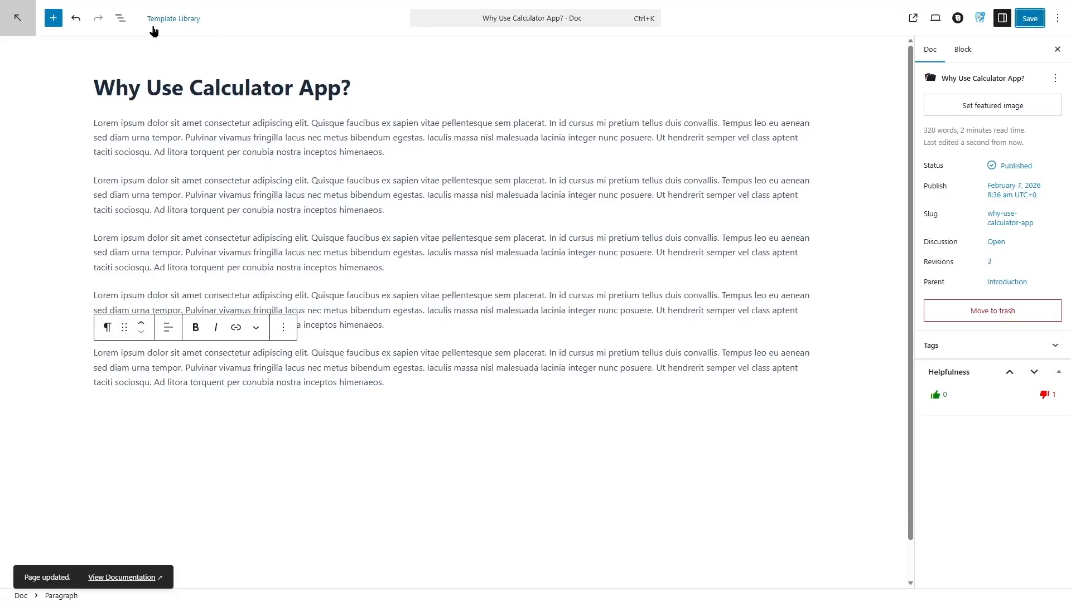
click(20, 21)
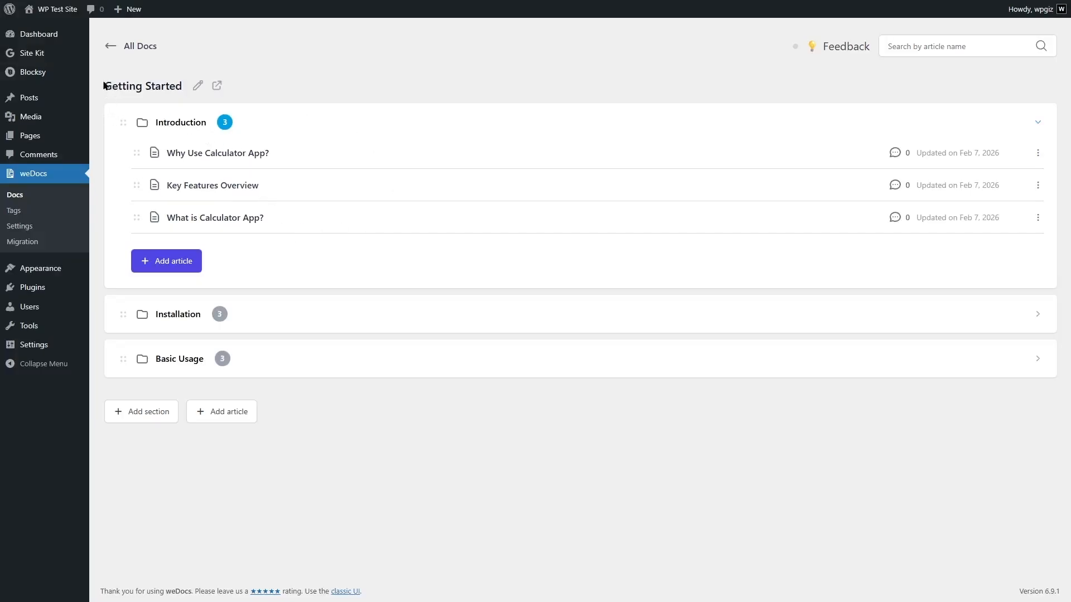
Step: Go back to the list of all docs and view the site's front page
click(114, 47)
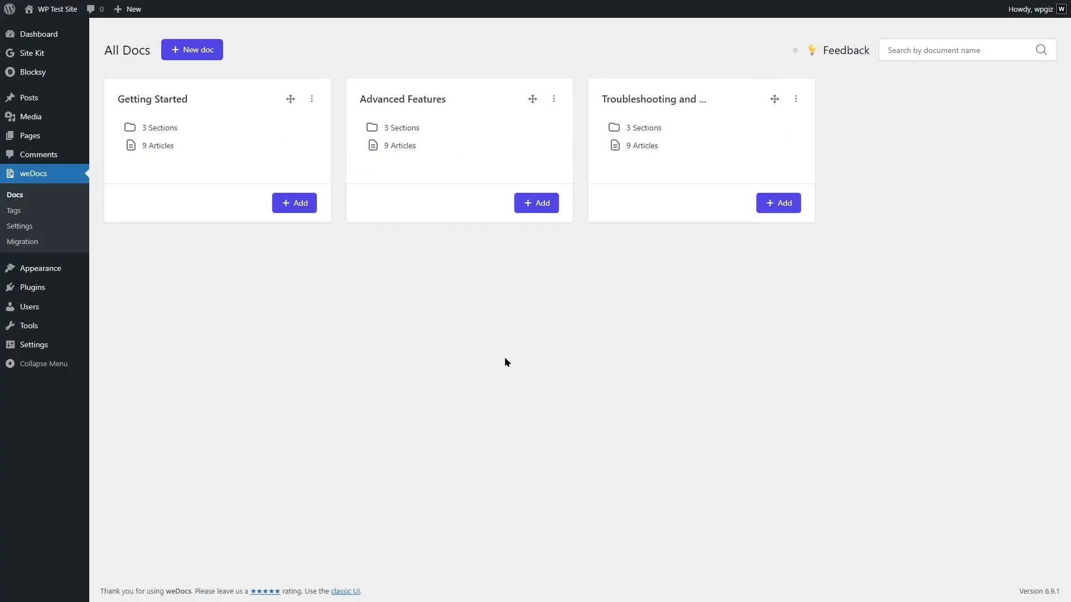
mouse_move(62, 9)
click(84, 29)
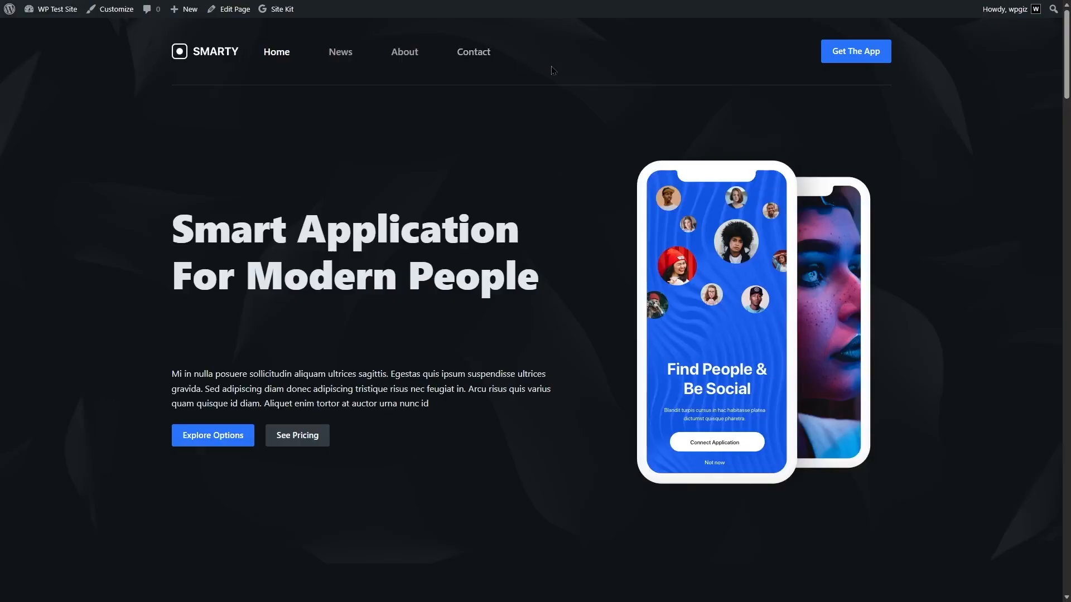
Step: Add the Documentation page to the site's Main Menu and save the menu
mouse_move(56, 9)
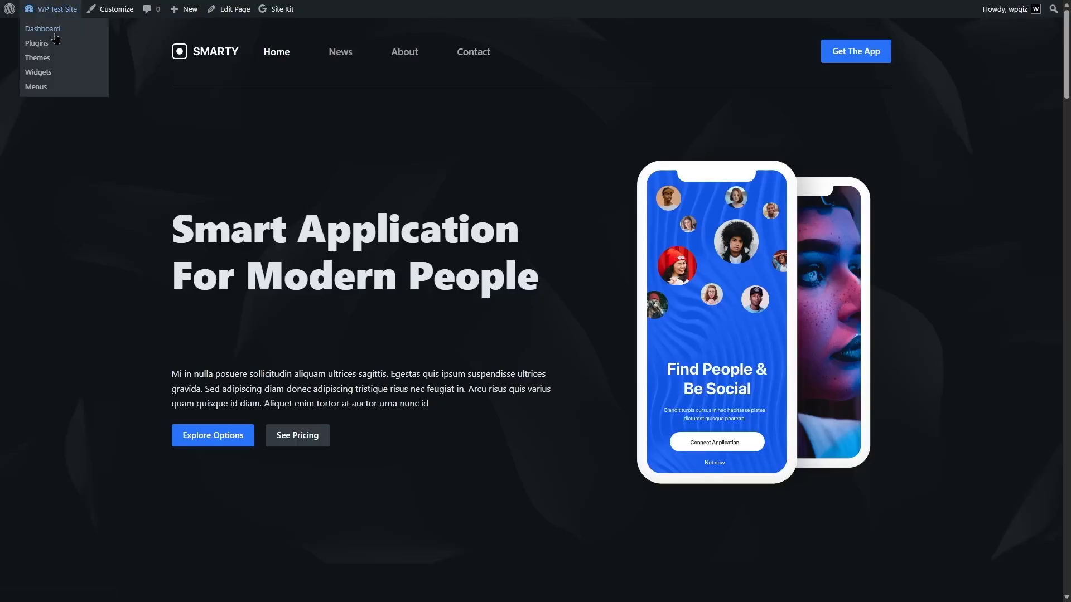
click(55, 33)
mouse_move(59, 239)
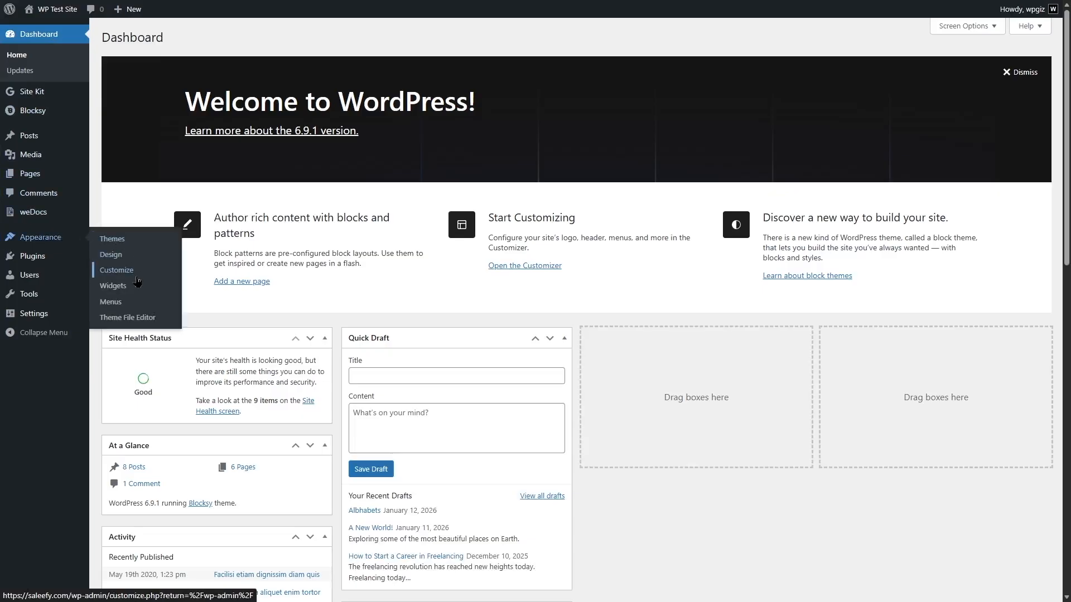
click(132, 304)
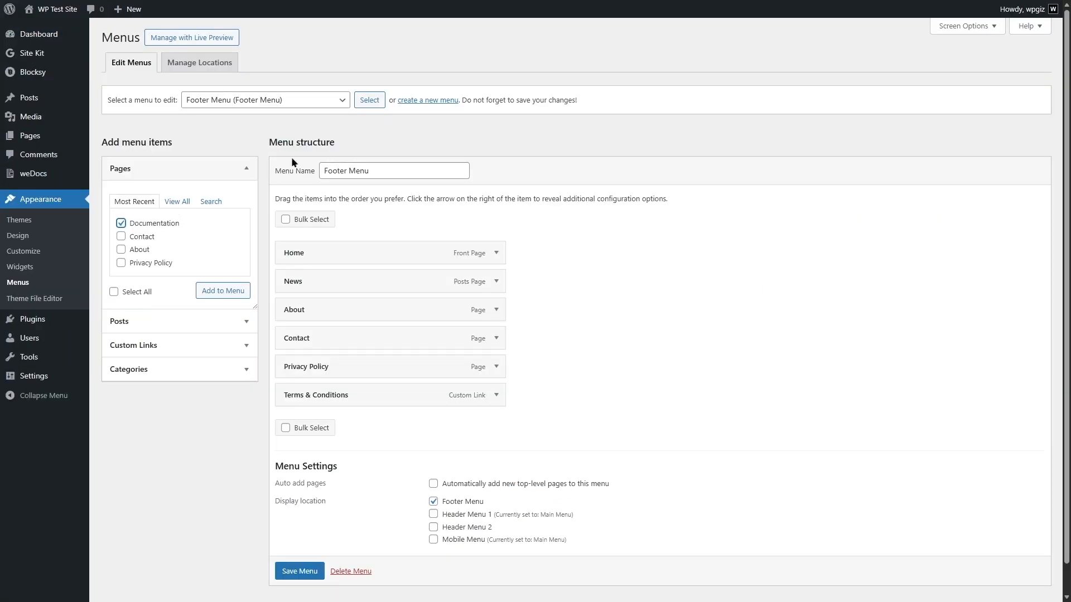
click(319, 102)
click(310, 134)
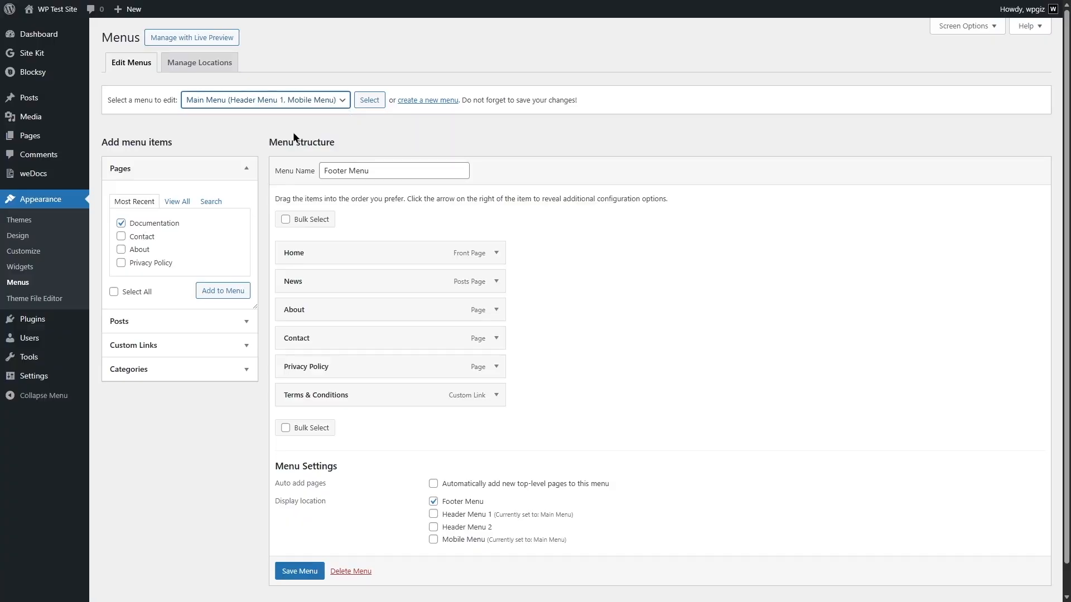
click(368, 101)
click(121, 223)
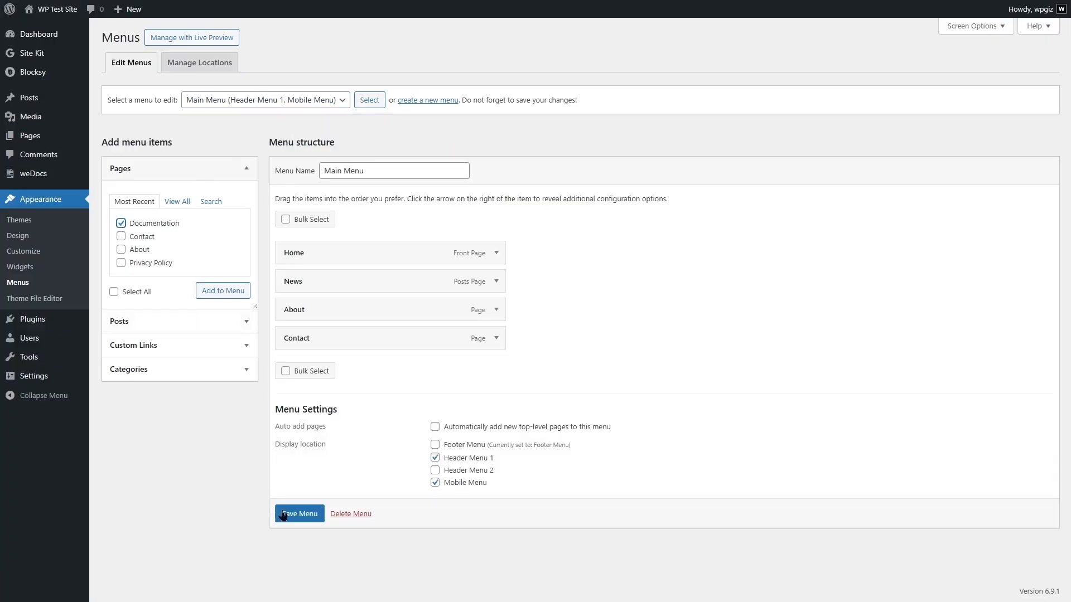
click(224, 293)
click(304, 548)
Step: Visit the live site and look through its Documentation page
mouse_move(57, 12)
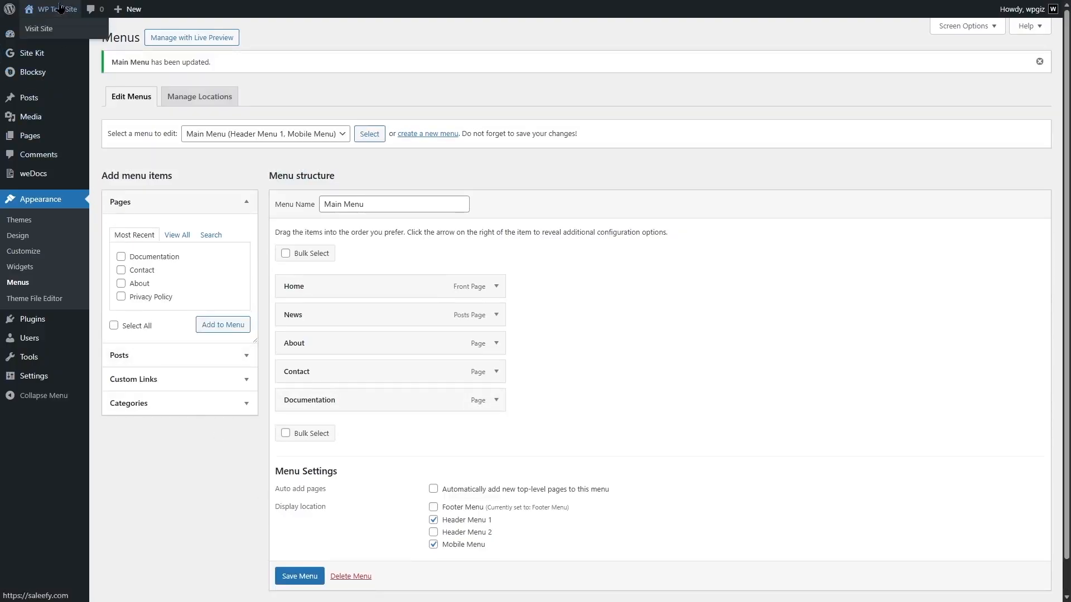
click(39, 28)
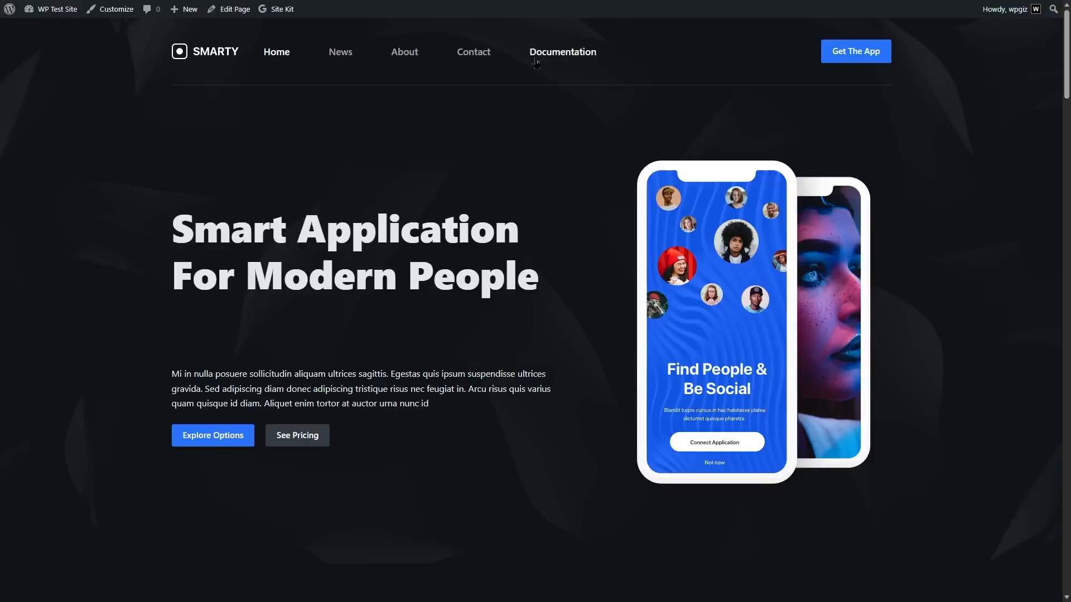
click(567, 57)
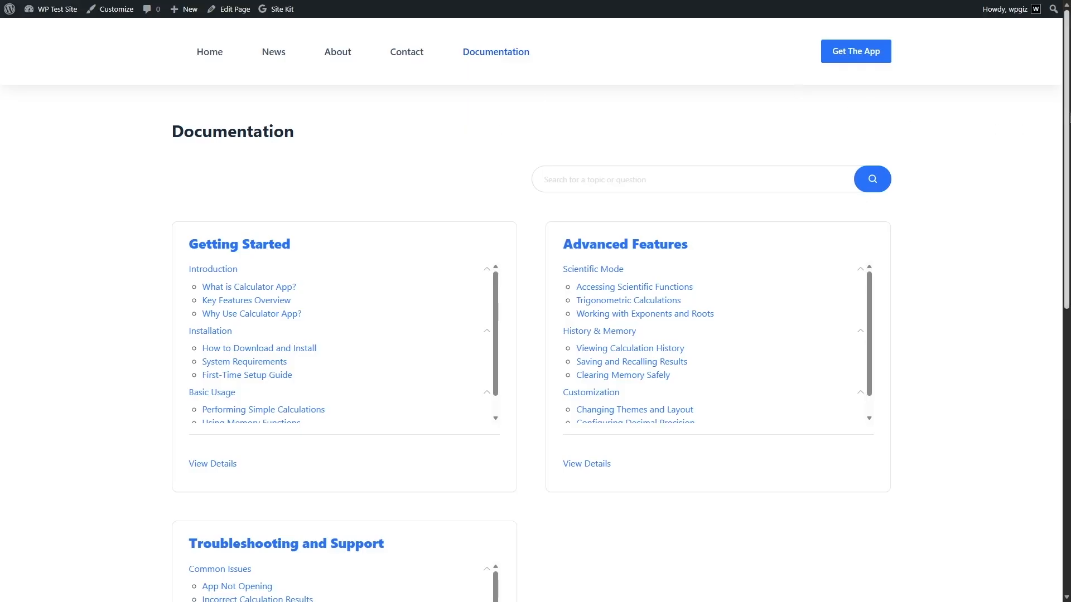
scroll(910, 115, down, 5)
scroll(535, 301, up, 6)
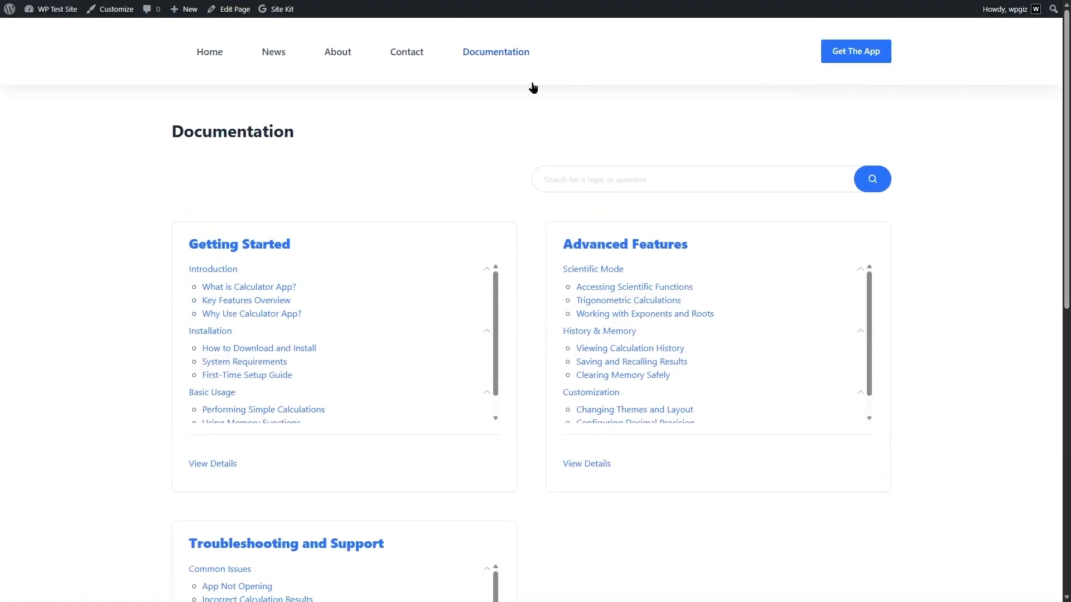
Step: View the Getting Started doc on the live site, expand its Introduction section and open the "Why Use Calculator App?" article
click(258, 253)
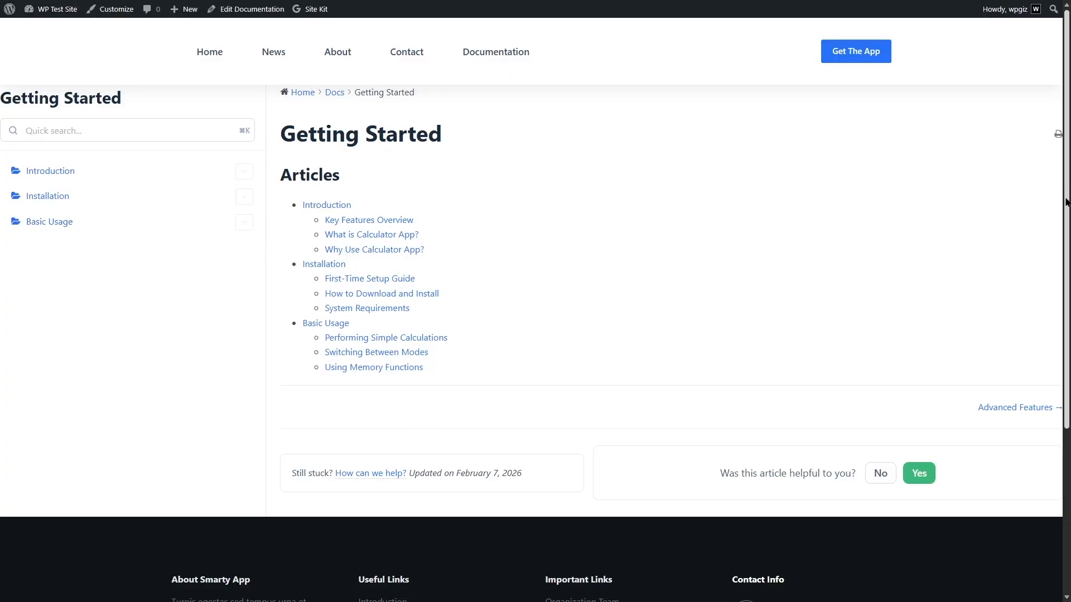
scroll(1059, 204, down, 1)
scroll(1058, 203, up, 1)
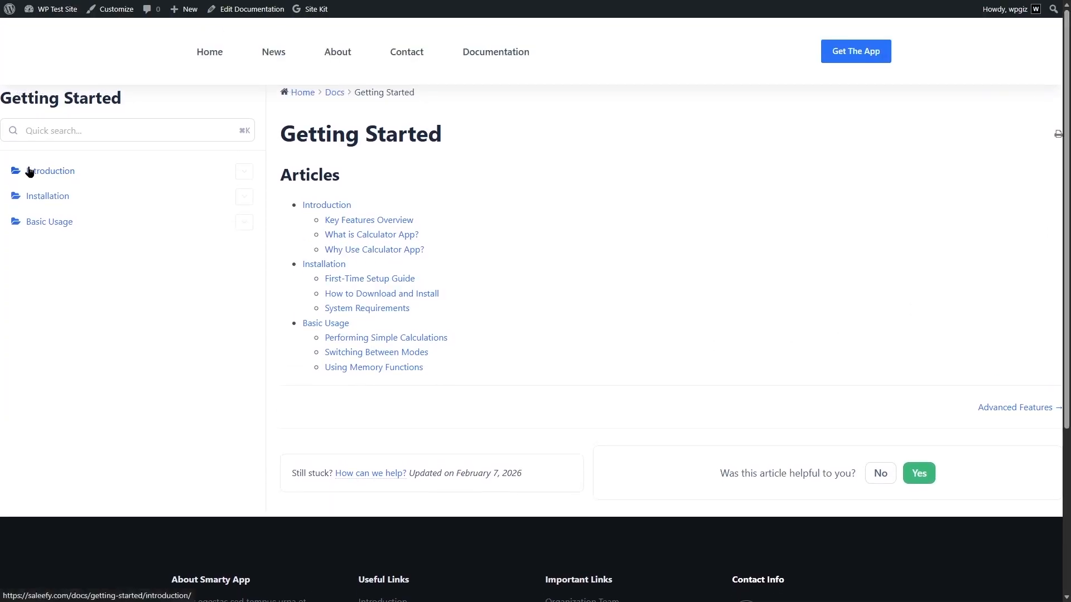
click(244, 173)
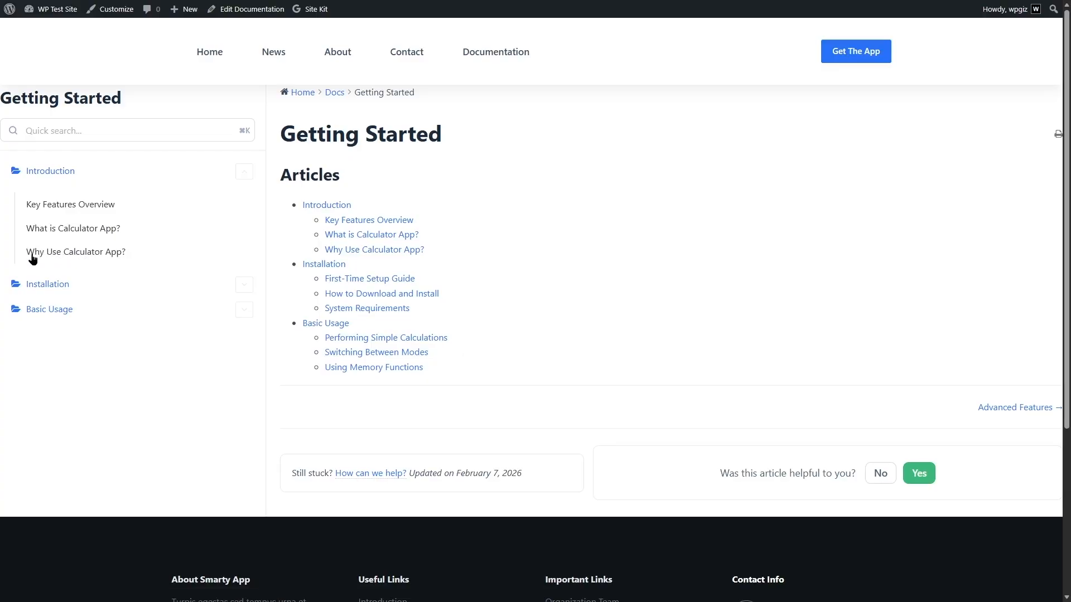
click(32, 255)
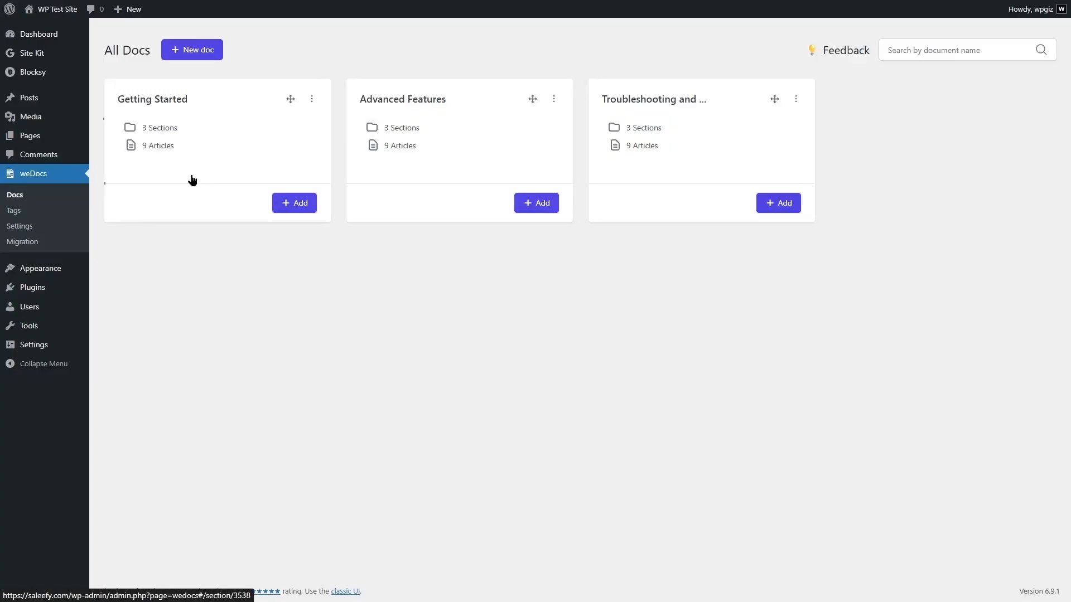
Step: Reorder the Getting Started doc's Introduction articles as "What is Calculator App?", "Key Features Overview", "Why Use Calculator App?"
click(191, 180)
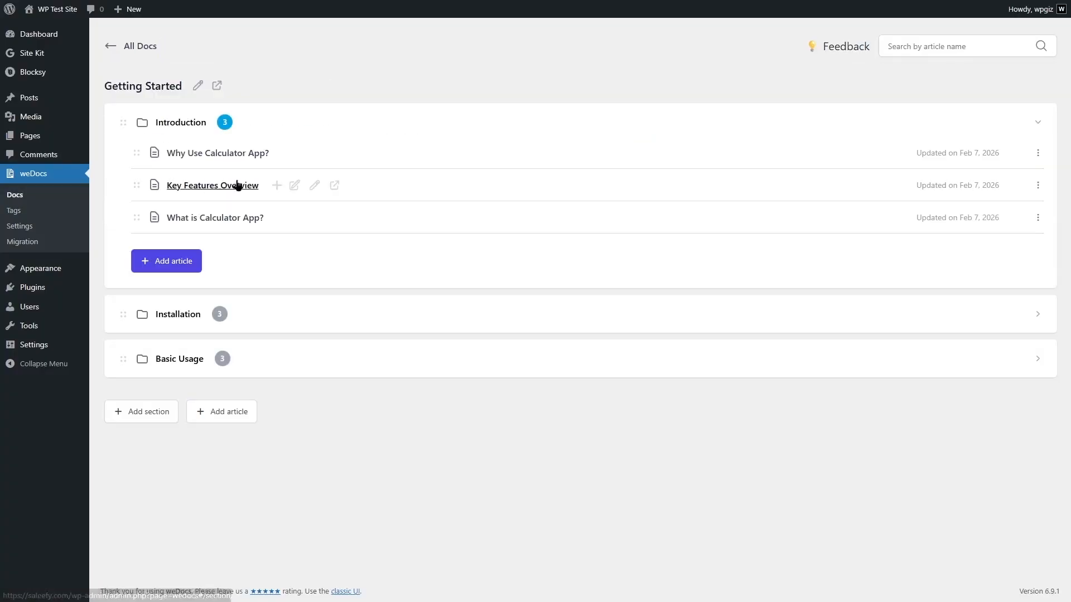
drag(136, 218, 133, 146)
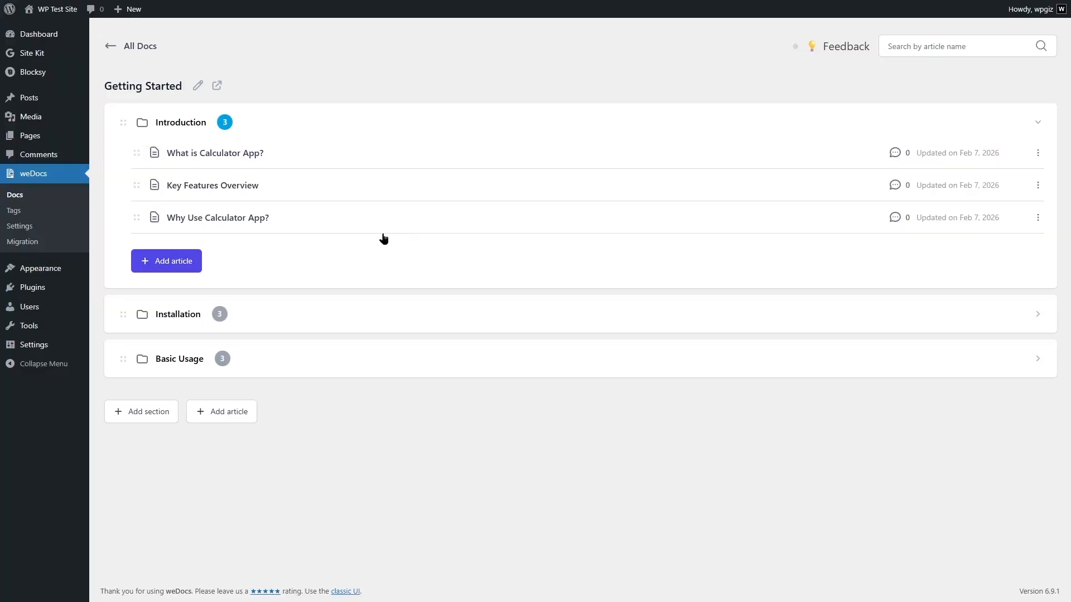
Step: Add a new page titled Docs and insert a weDocs Searchbar block with a weDocs Docs Grid block below it
mouse_move(86, 131)
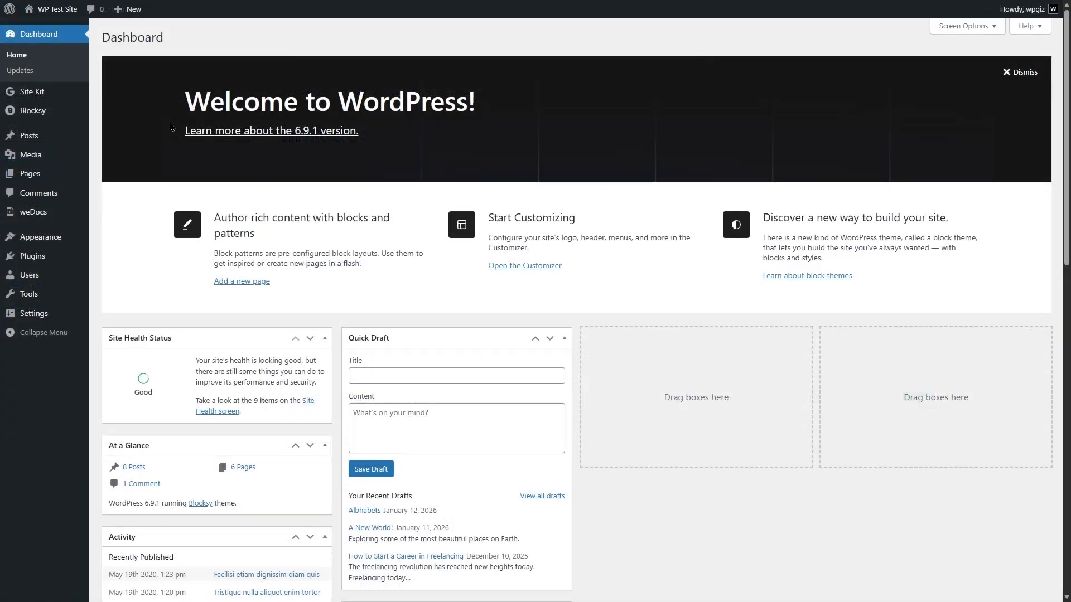
mouse_move(30, 175)
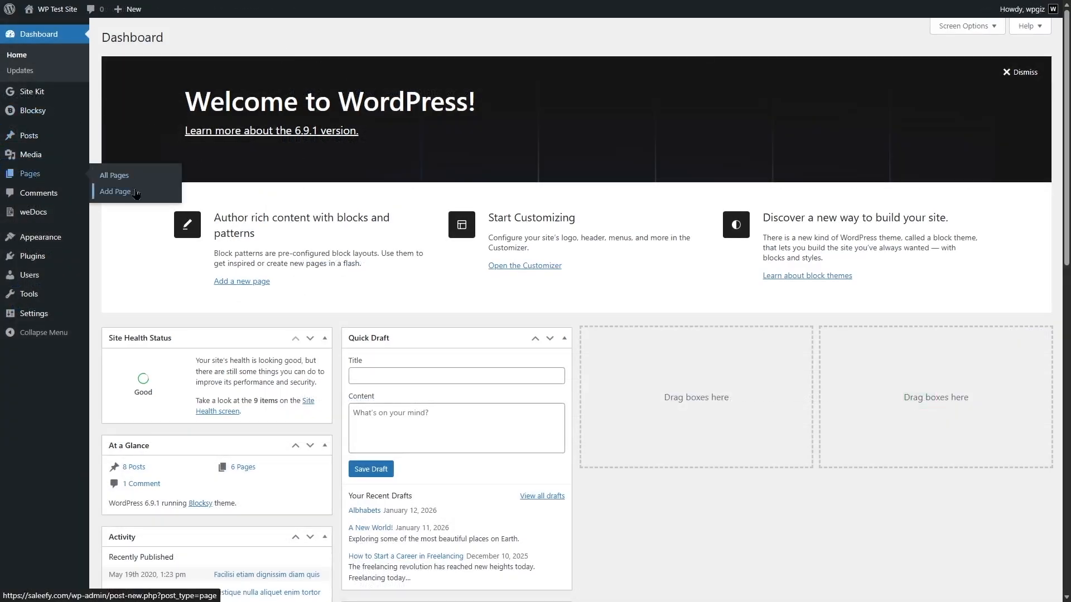
click(115, 192)
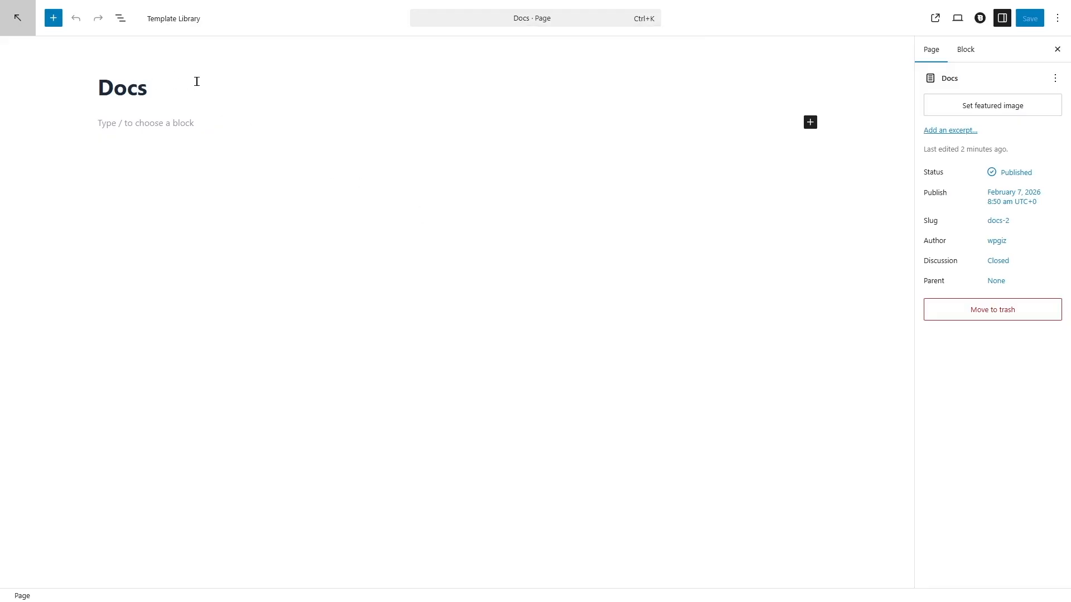
click(211, 128)
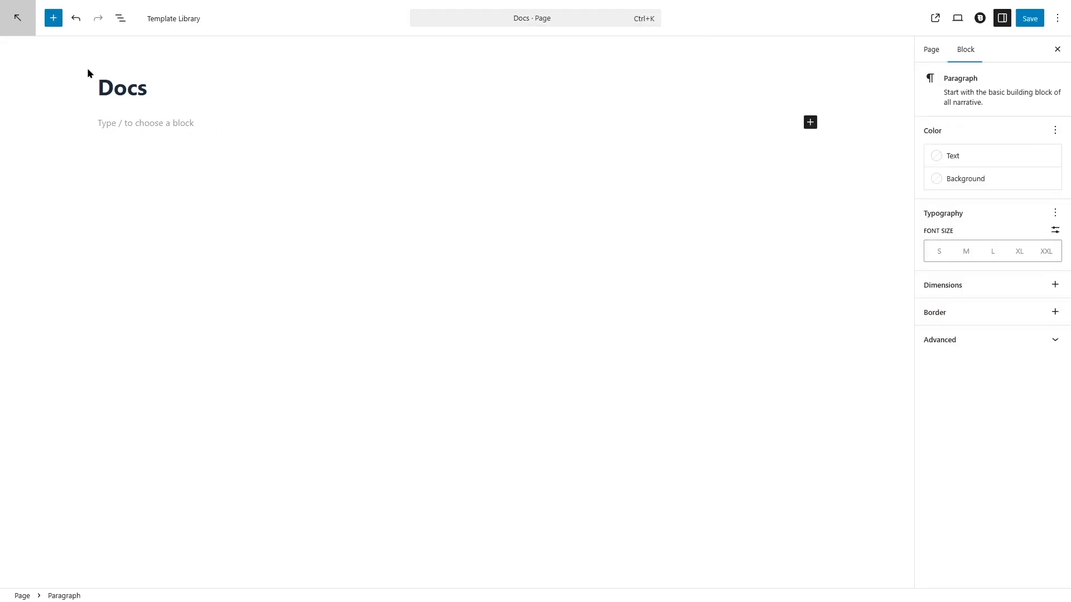
click(53, 23)
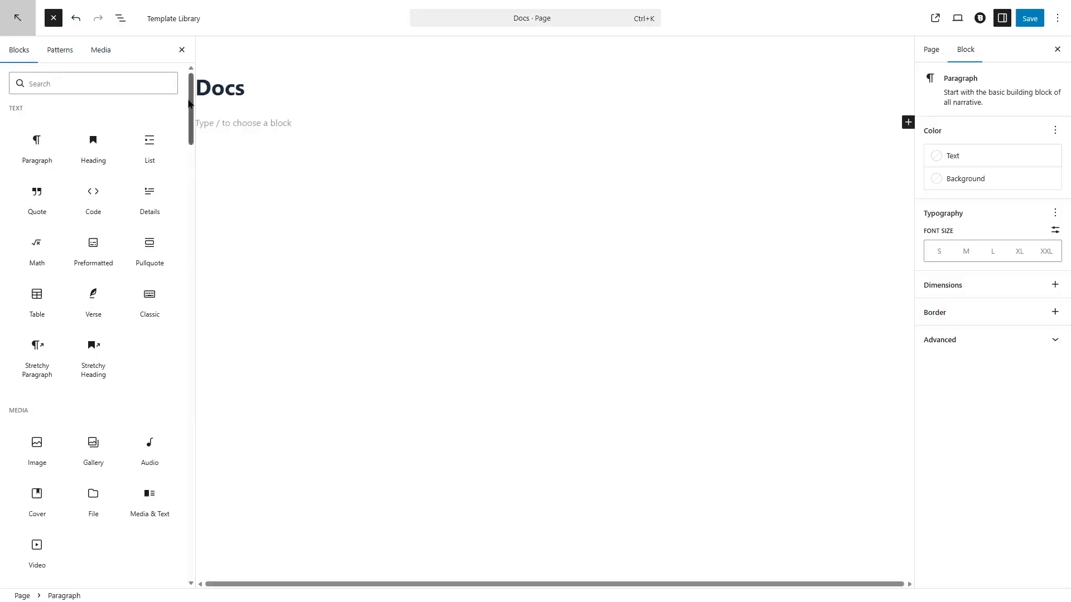
drag(188, 103, 189, 224)
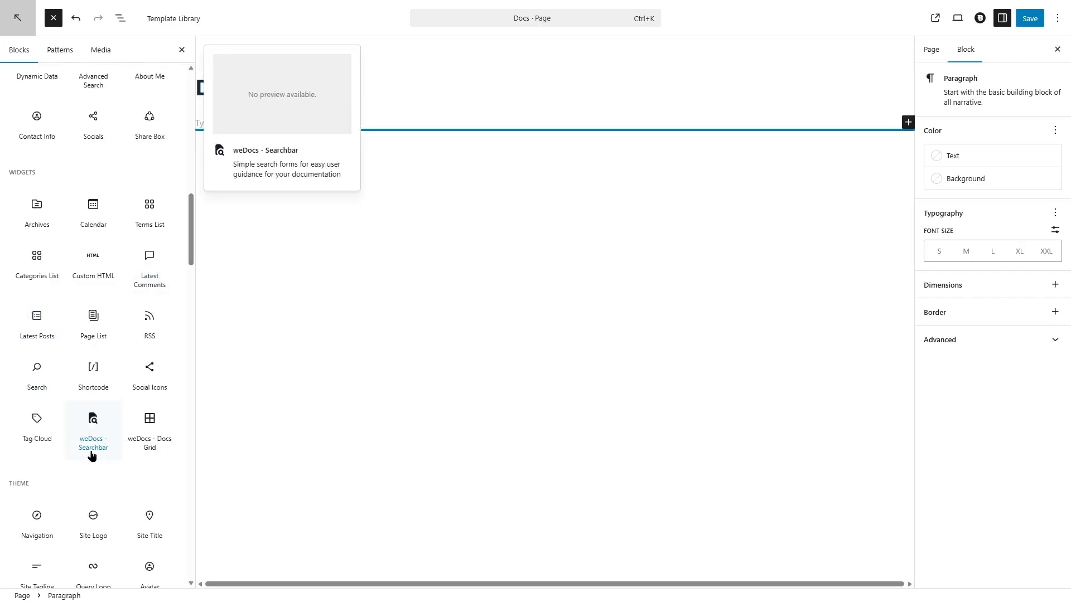
drag(84, 442, 417, 136)
drag(150, 429, 435, 292)
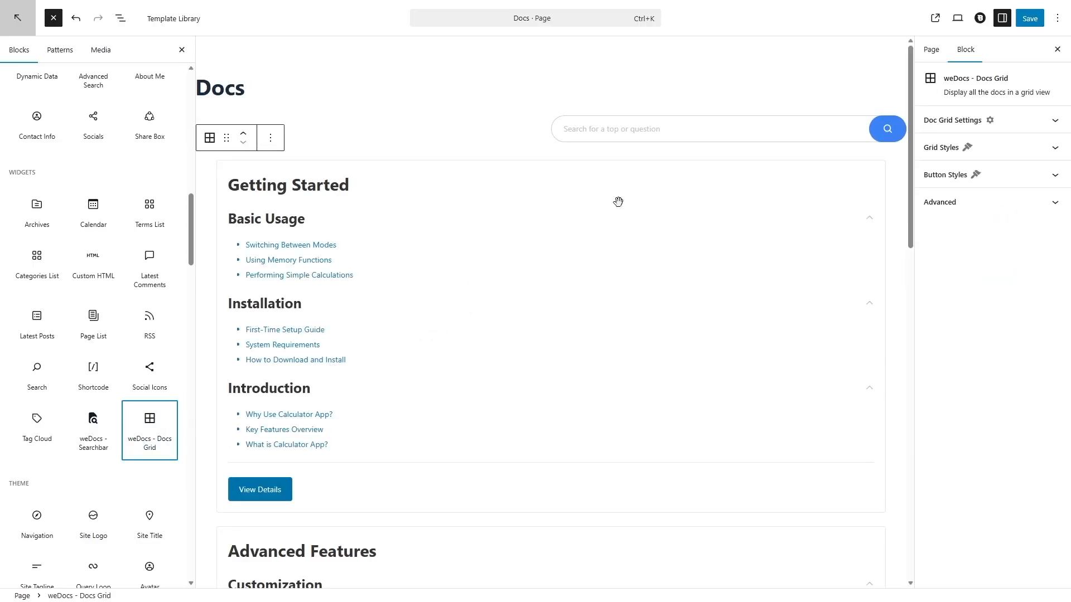
Step: Set the weDocs Searchbar block's field width to 100%
click(492, 131)
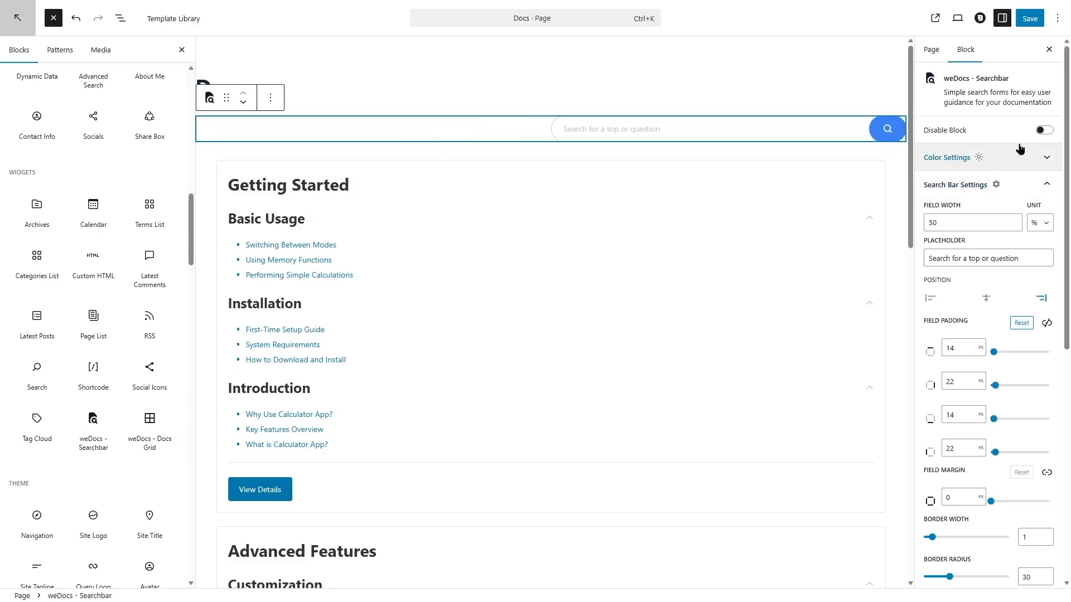
drag(959, 221, 890, 221)
text(100)
scroll(1067, 217, down, 1)
drag(1068, 218, 1069, 332)
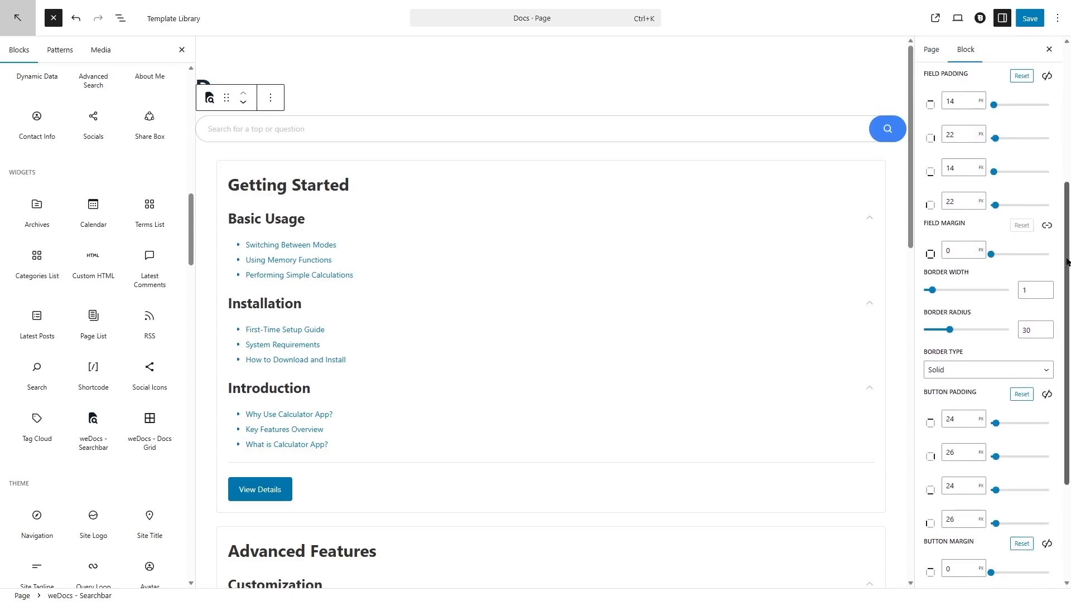
drag(1069, 305, 769, 215)
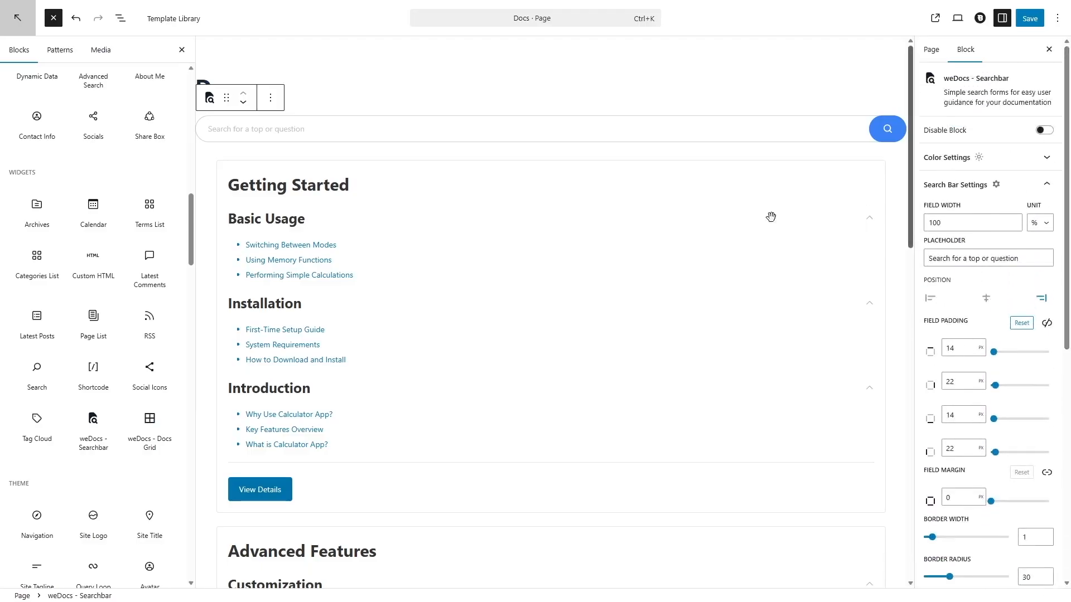
Step: Show the Docs Grid block's grid style options and save the Docs page
click(569, 244)
click(948, 147)
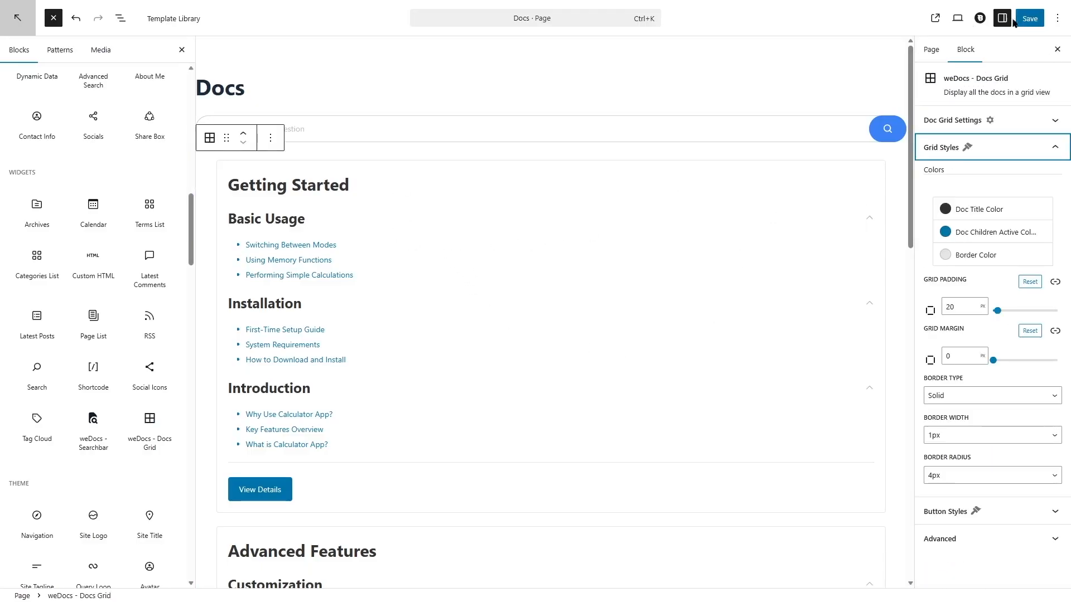
click(1029, 22)
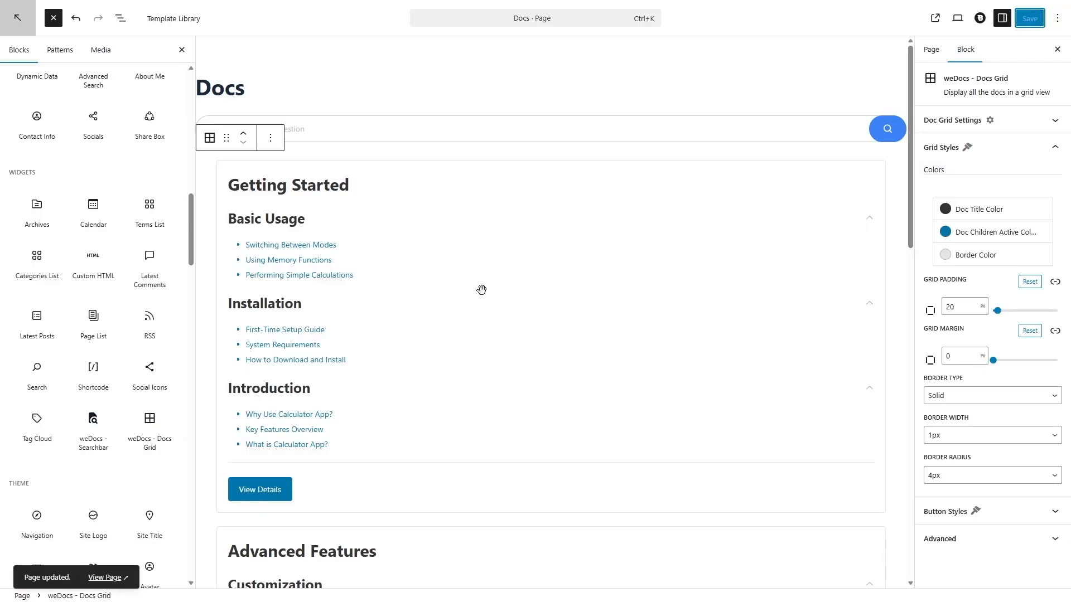
Step: View the saved Docs page on the live site, look through its docs grid and open the Getting Started doc's details
click(111, 578)
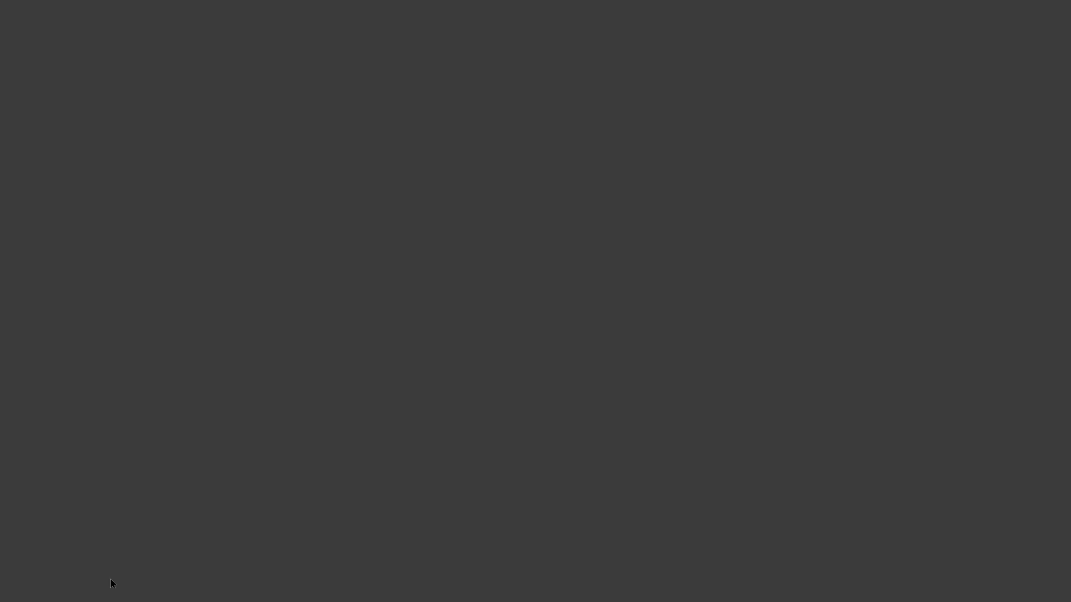
scroll(729, 279, down, 6)
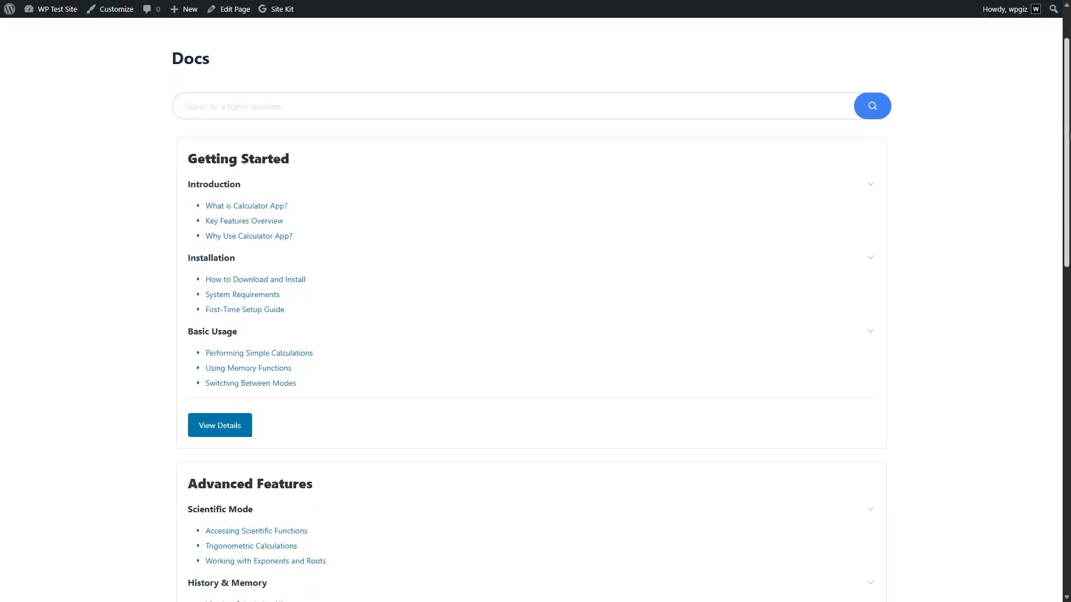
scroll(819, 208, down, 4)
scroll(820, 208, up, 10)
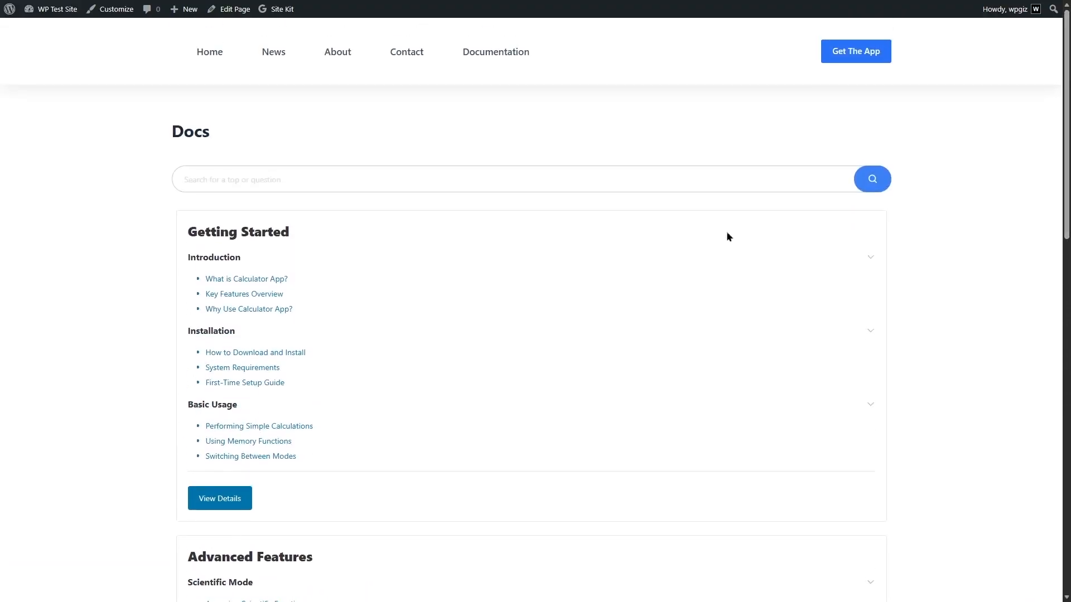
click(239, 503)
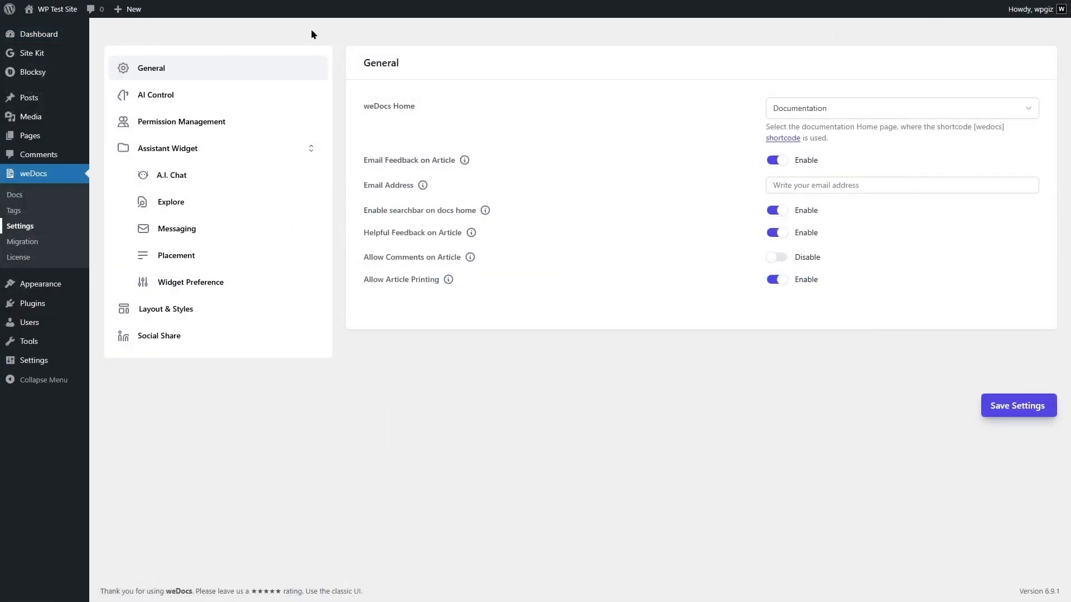
Step: Review the weDocs permission settings, including the roles available for global doc editing, and the Assistant Widget's A.I. Chat settings
click(234, 121)
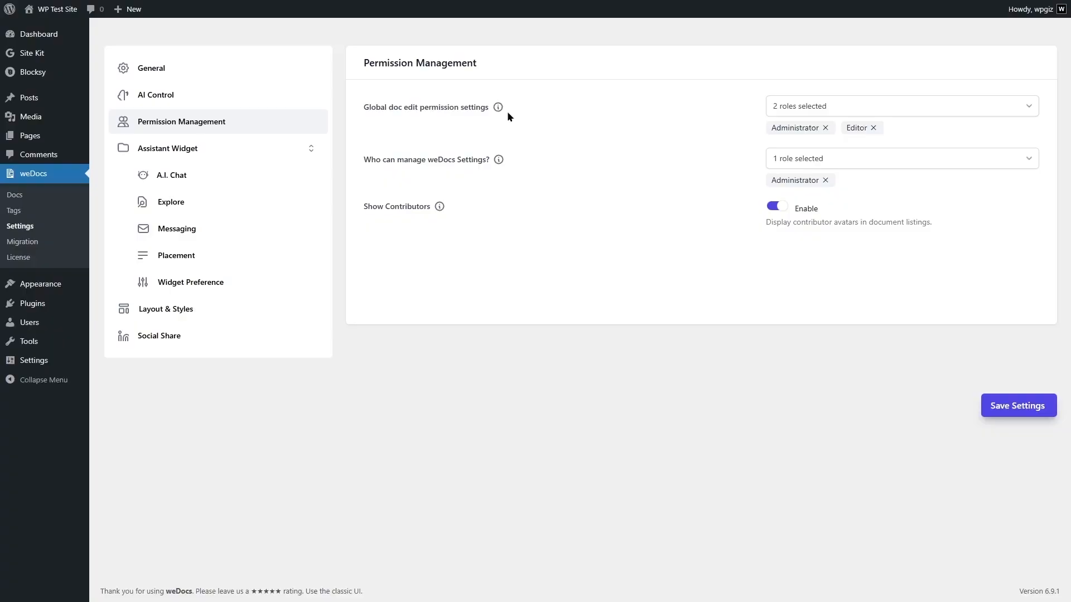
click(970, 107)
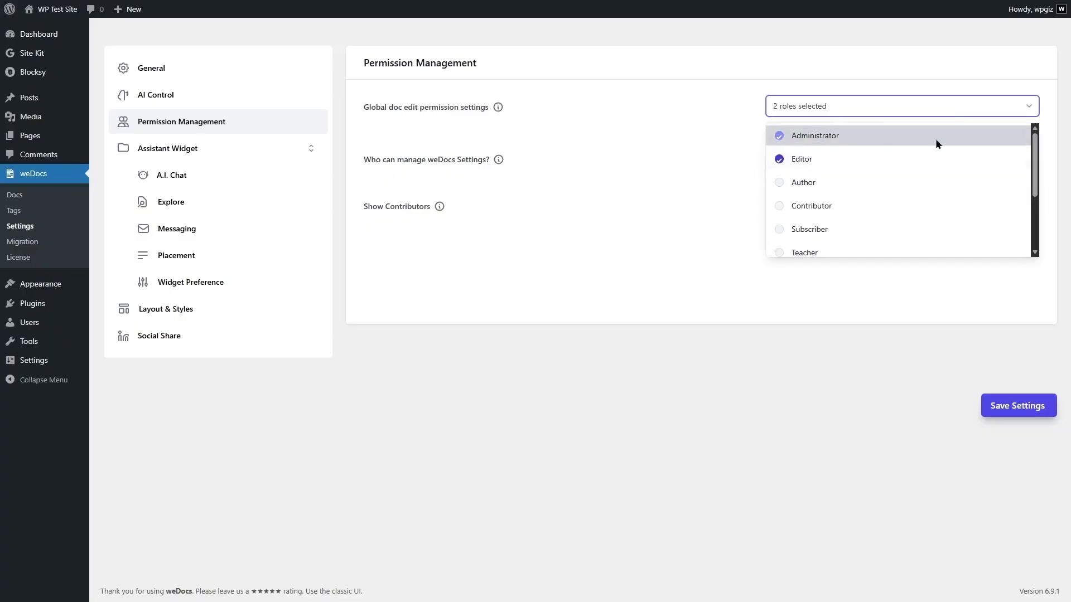
click(1034, 155)
mouse_move(1034, 145)
mouse_down()
mouse_move(1034, 160)
mouse_move(1033, 146)
mouse_up()
click(531, 285)
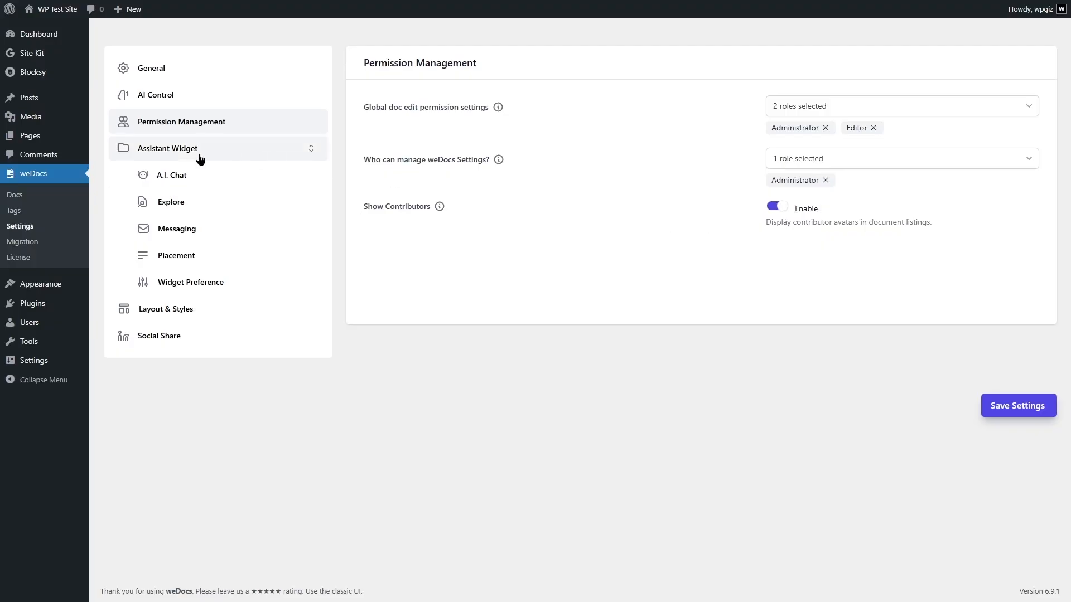
click(186, 177)
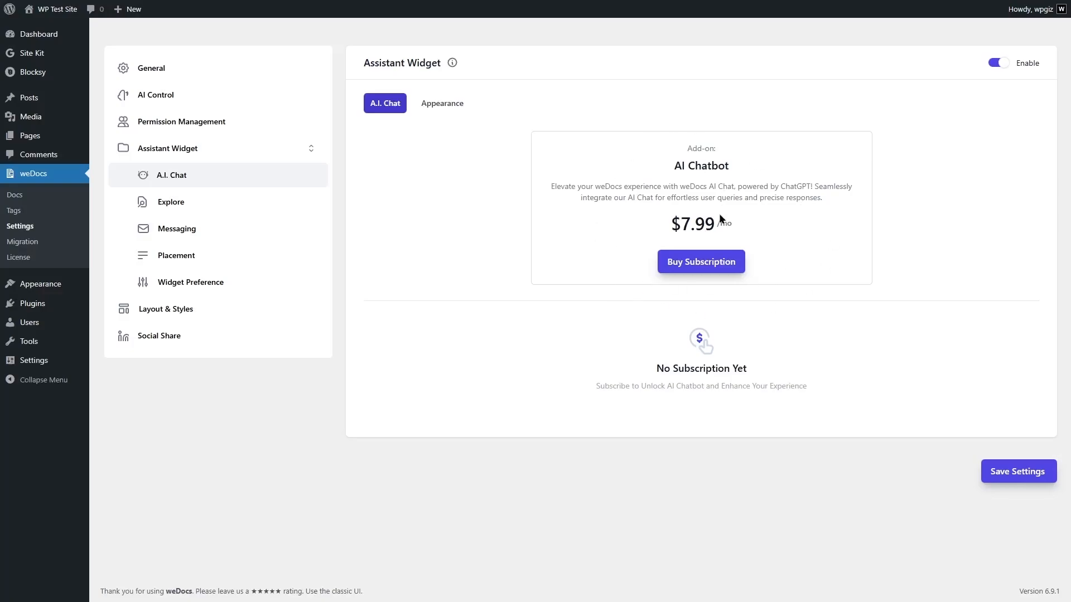
Step: In the weDocs layout settings, choose the two-column documentation homepage style and the Default single doc template, and save the settings
click(258, 312)
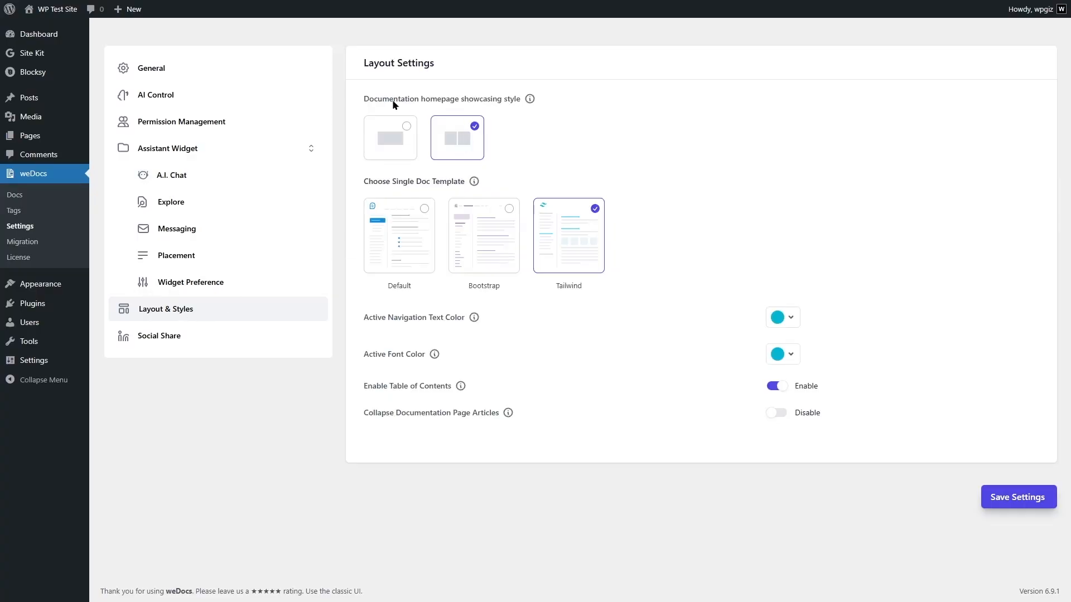
click(399, 136)
click(455, 137)
click(383, 256)
click(475, 252)
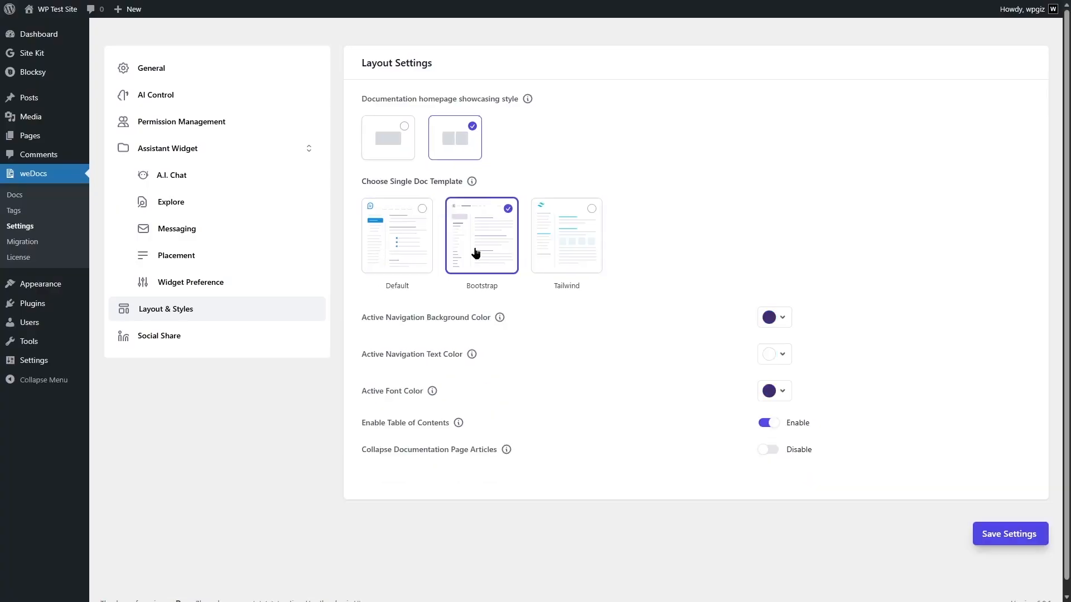
click(568, 245)
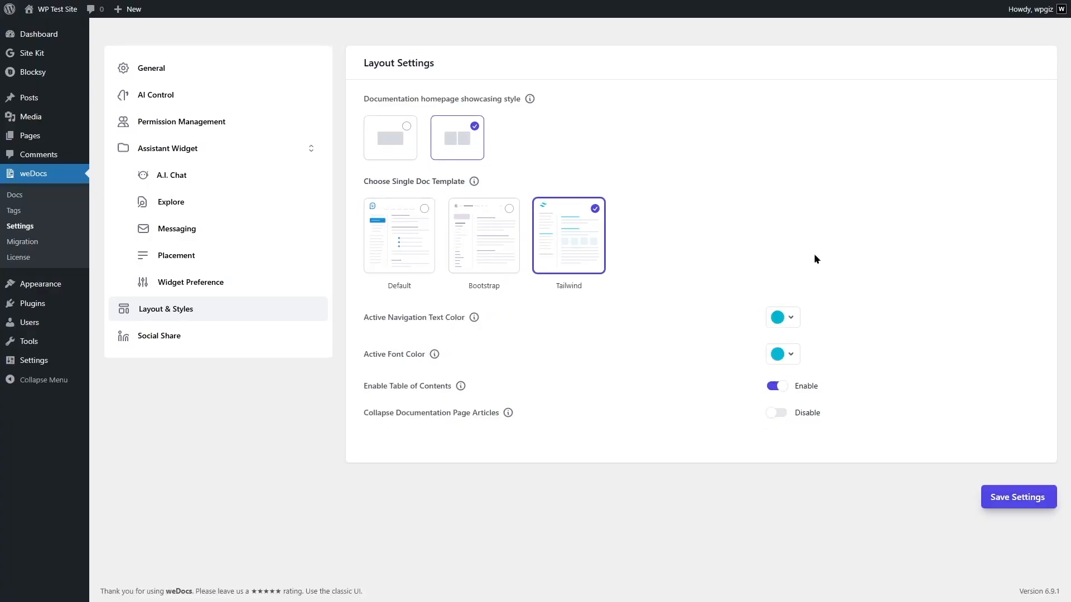
click(409, 252)
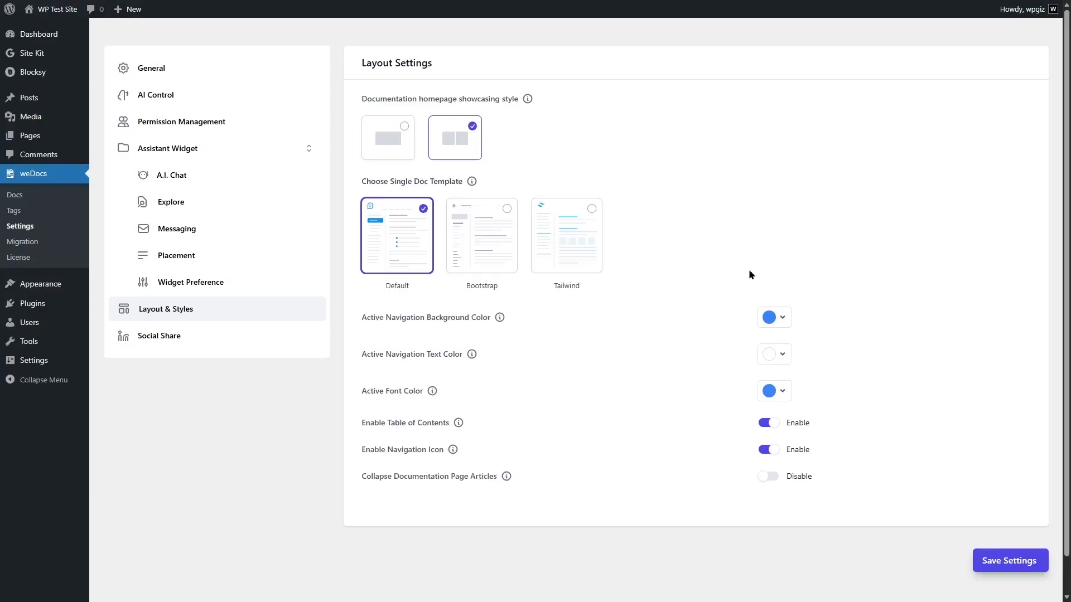
click(1001, 562)
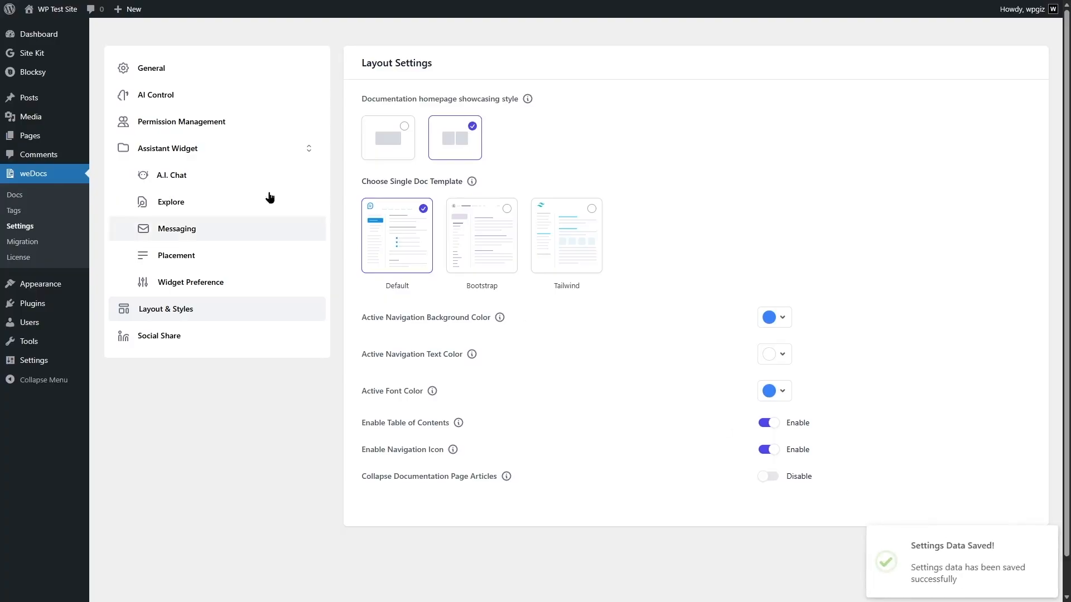
Step: Visit the live site and check the Documentation page's layout
mouse_move(56, 9)
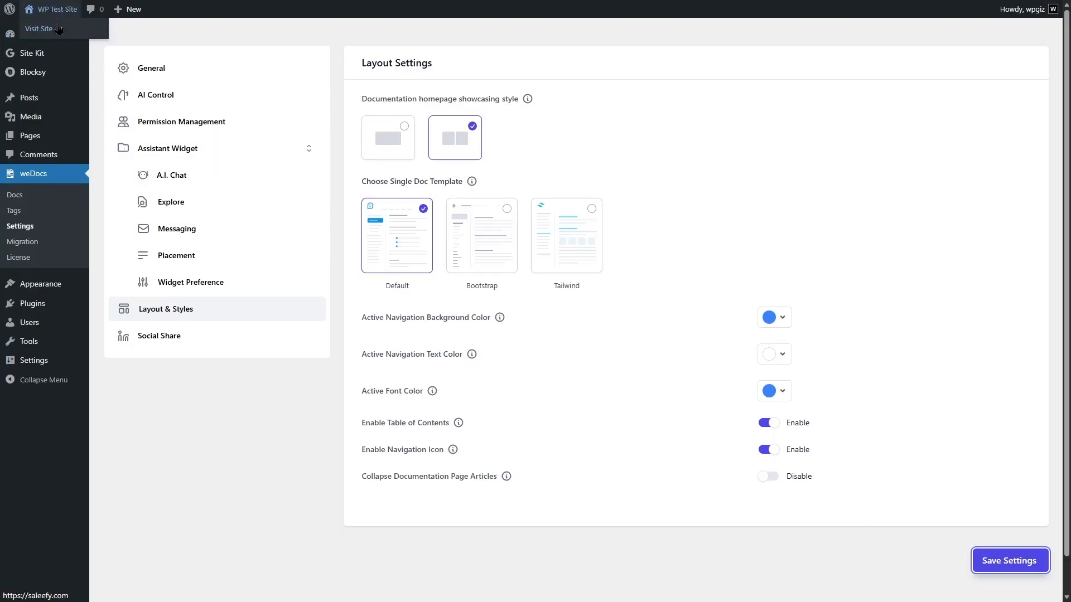
click(39, 28)
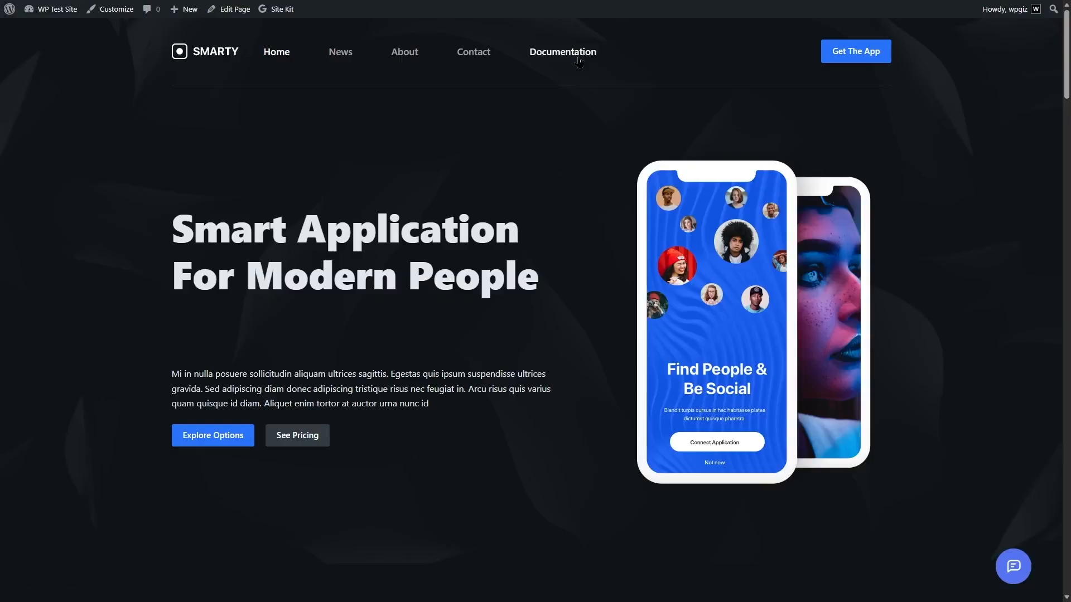
click(579, 56)
scroll(578, 62, down, 5)
scroll(578, 62, up, 2)
scroll(536, 301, up, 2)
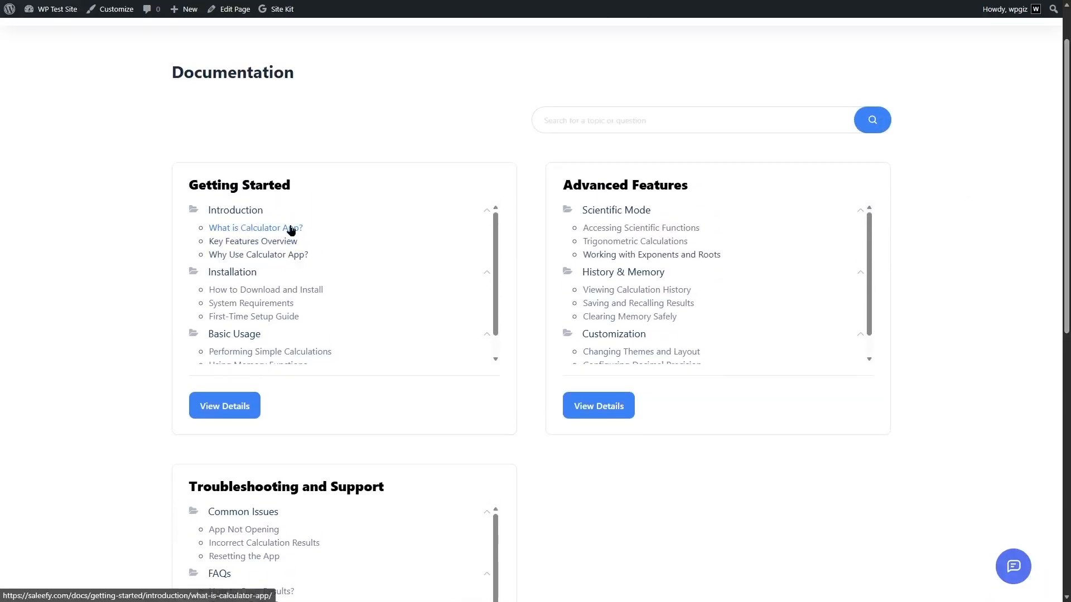
Step: Open the Getting Started doc's details, expand Introduction in its navigation and view the "Why Use Calculator App?" article
click(233, 406)
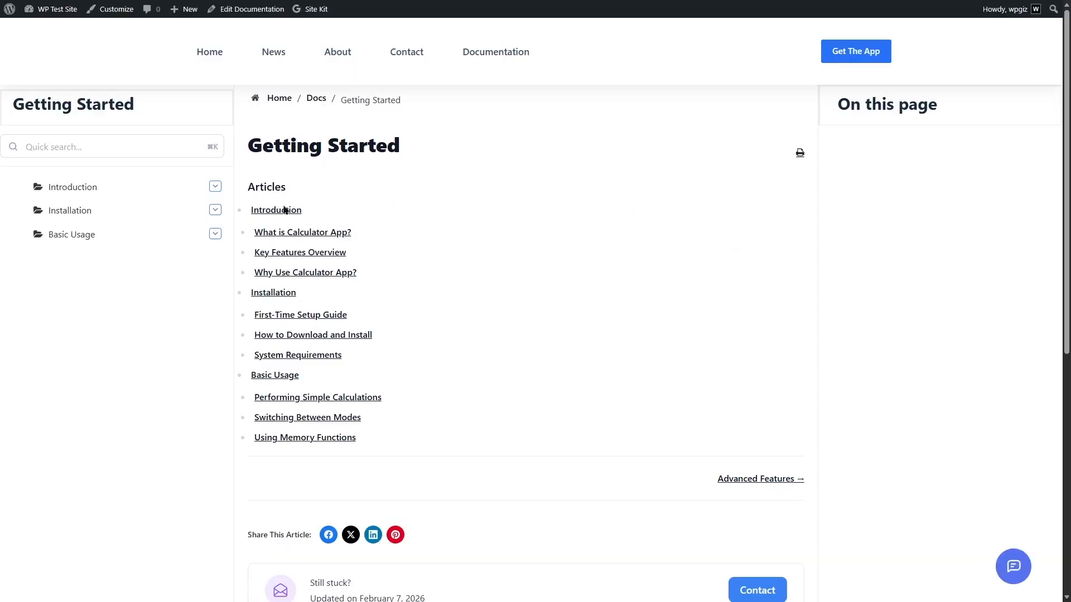
click(215, 187)
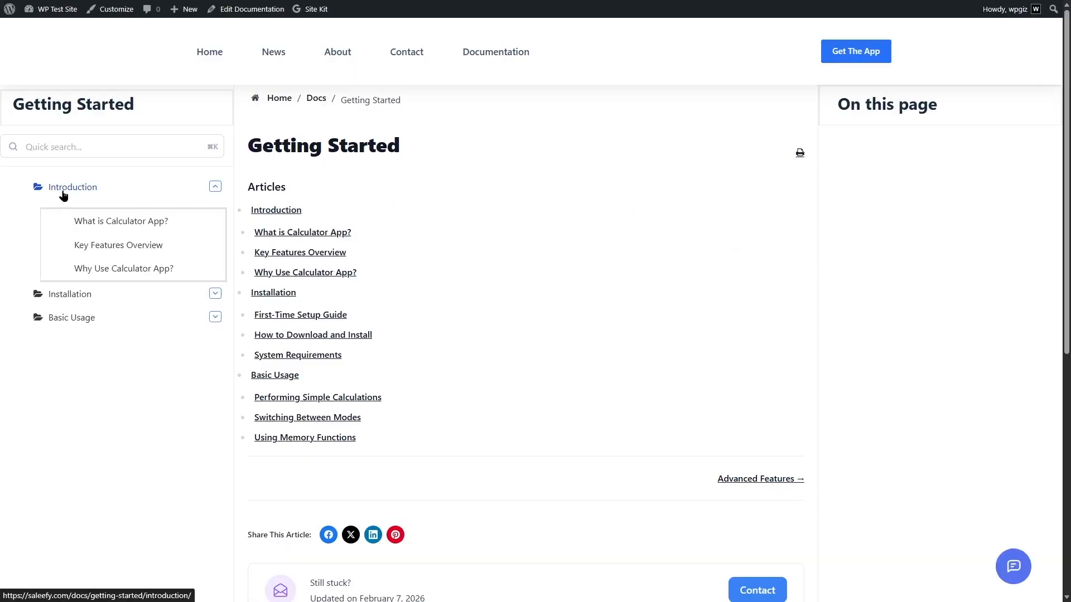
click(82, 273)
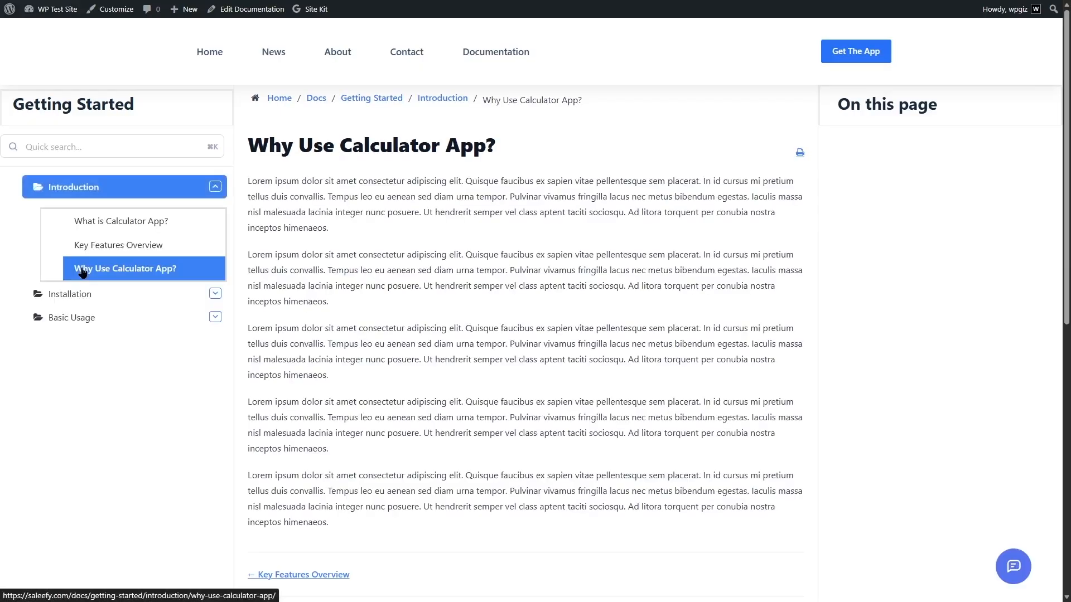
Step: Look through the "Why Use Calculator App?" article and submit Yes as feedback on whether it was helpful
scroll(717, 363, down, 3)
scroll(535, 307, down, 2)
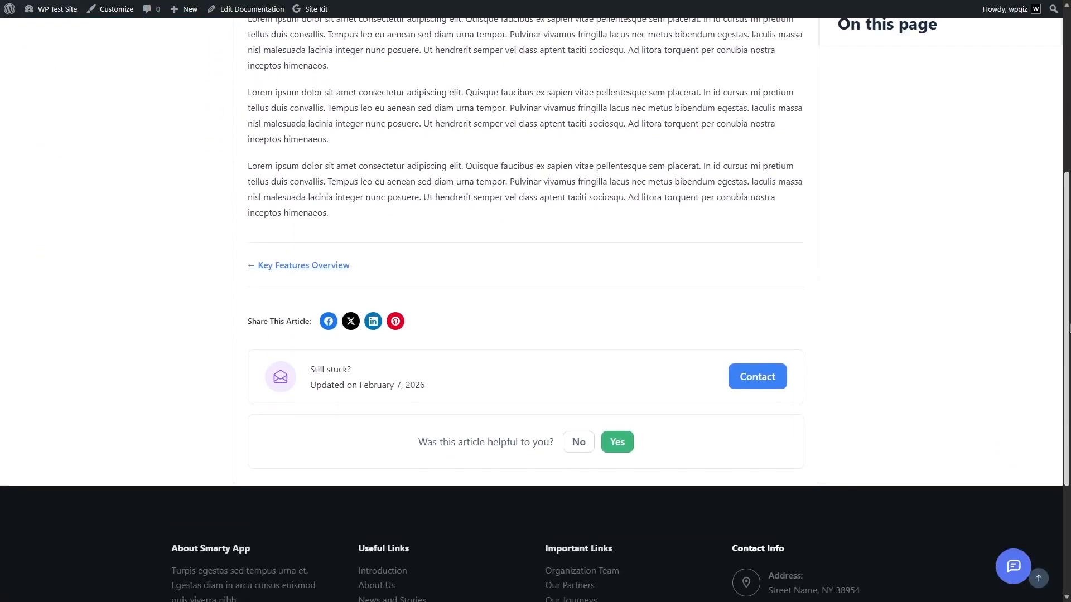
drag(1070, 328, 1070, 365)
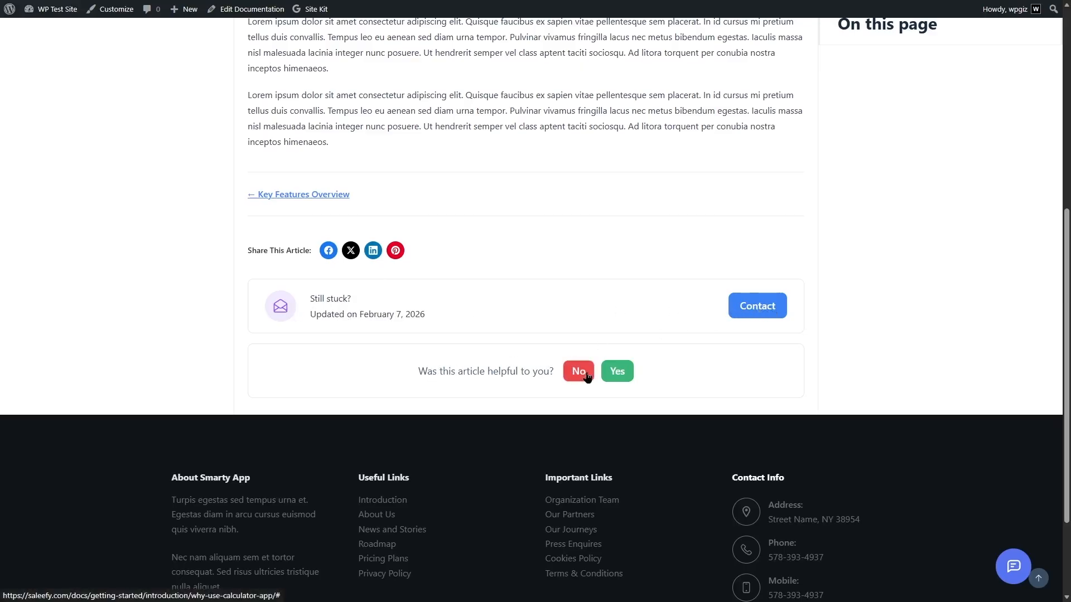
click(612, 375)
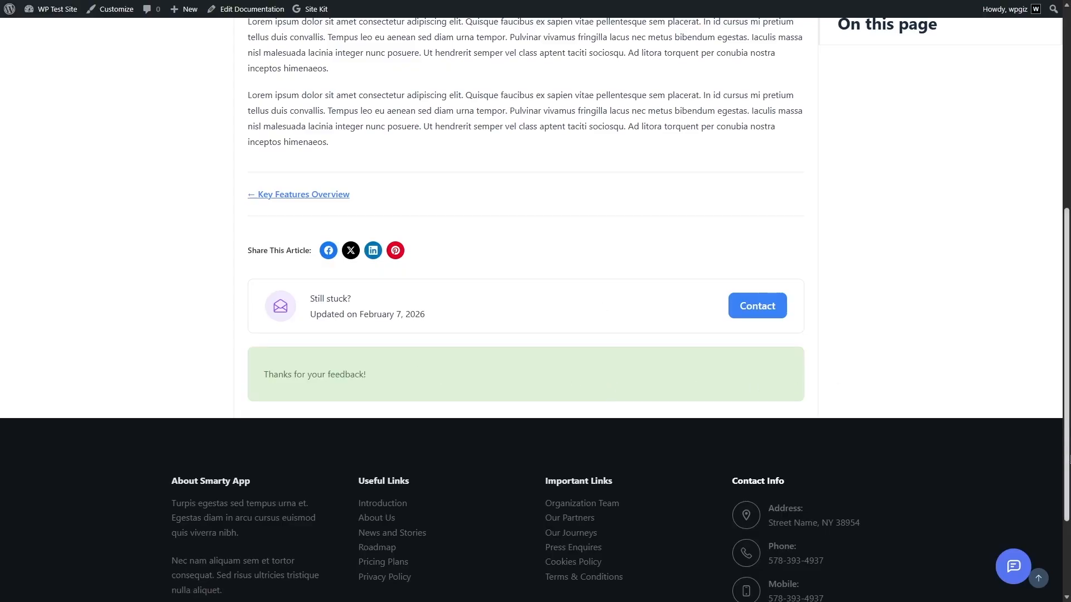
scroll(815, 364, up, 7)
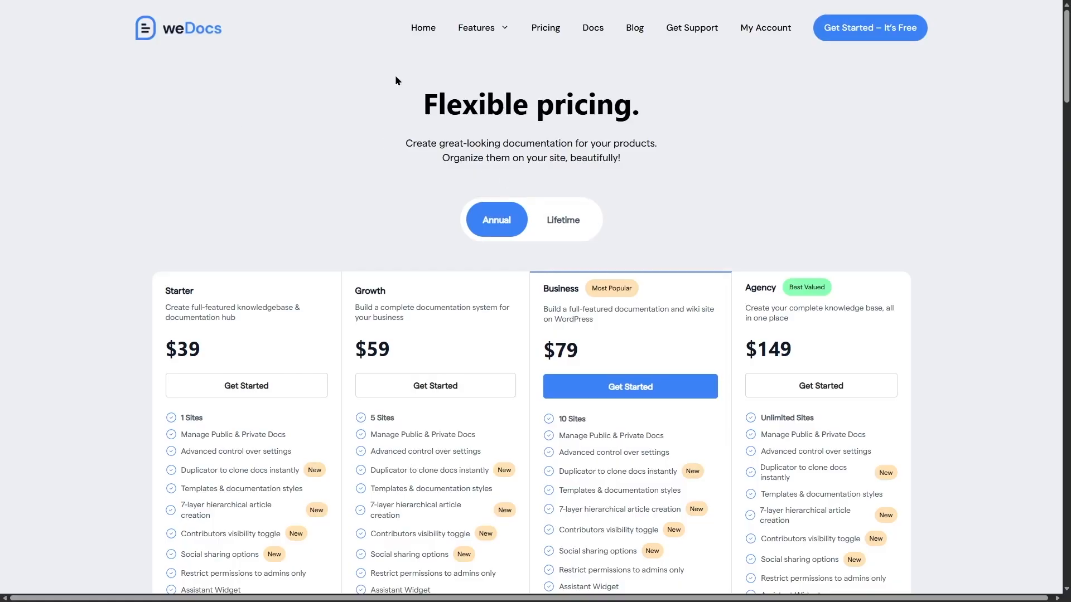
Step: Compare the annual and lifetime plans on the weDocs pricing page, including their prices and features
click(563, 221)
click(486, 222)
scroll(524, 224, down, 5)
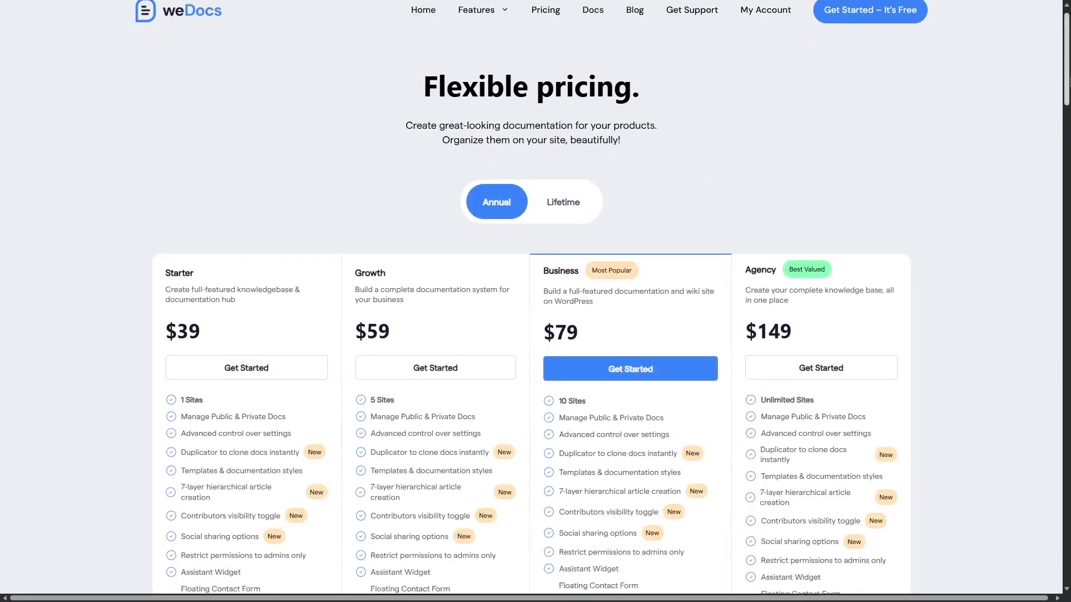
scroll(214, 104, up, 2)
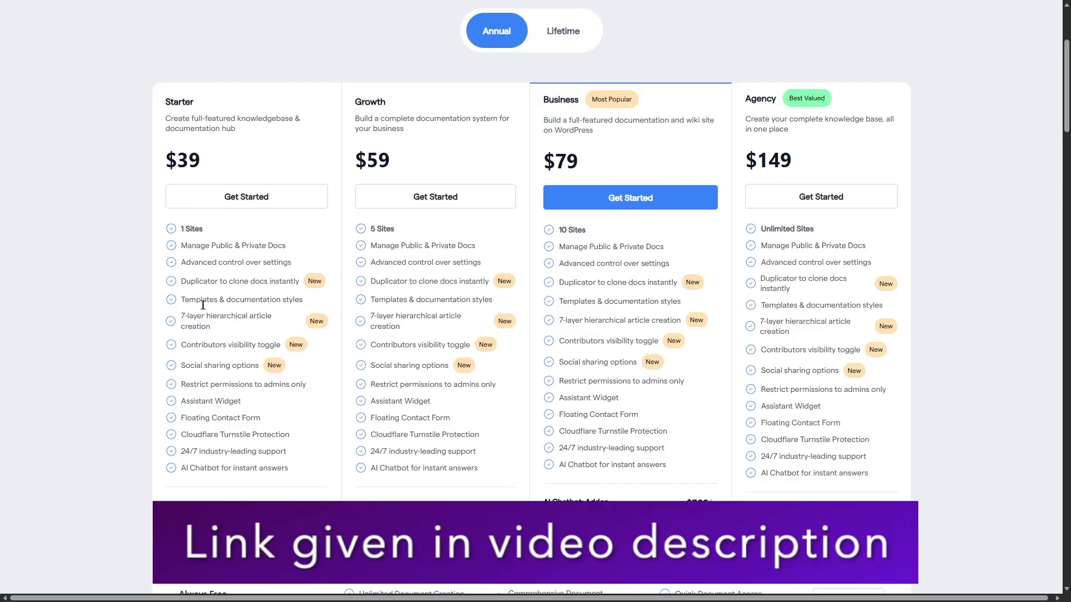
click(552, 48)
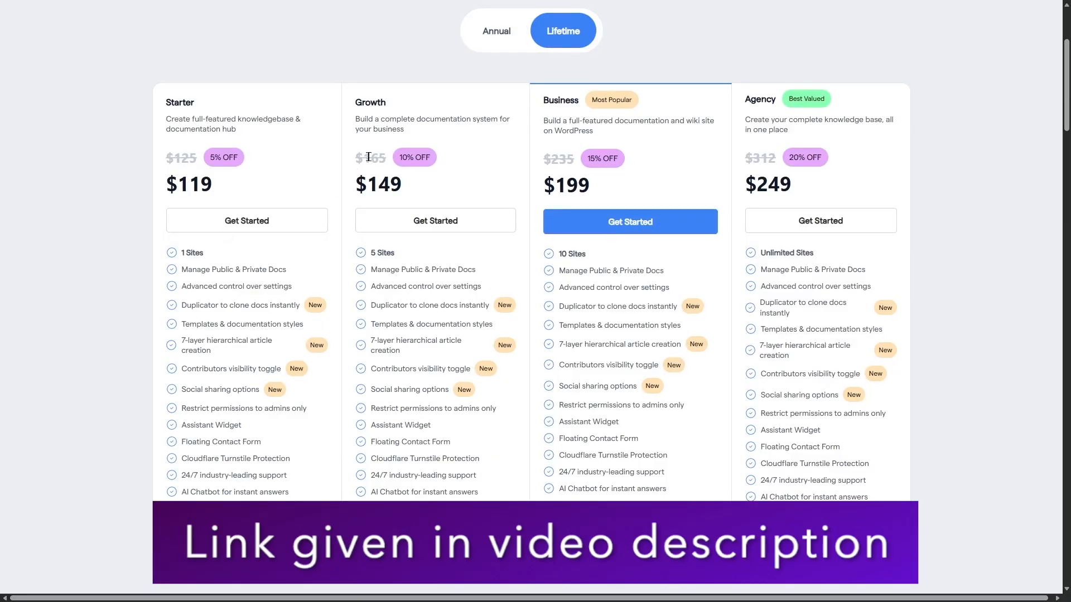
click(505, 38)
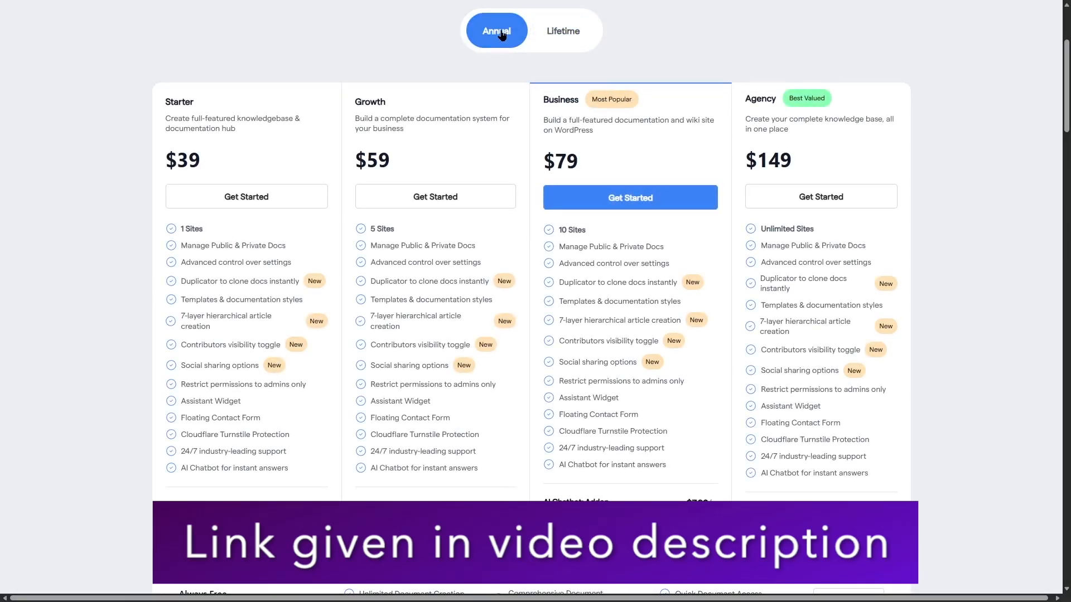
scroll(1067, 56, up, 3)
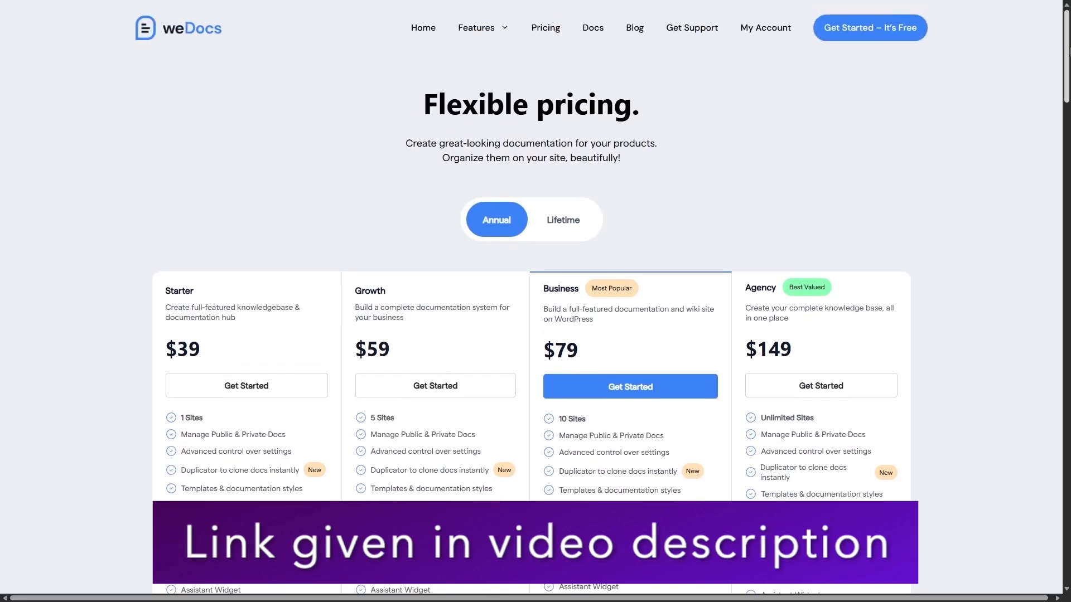